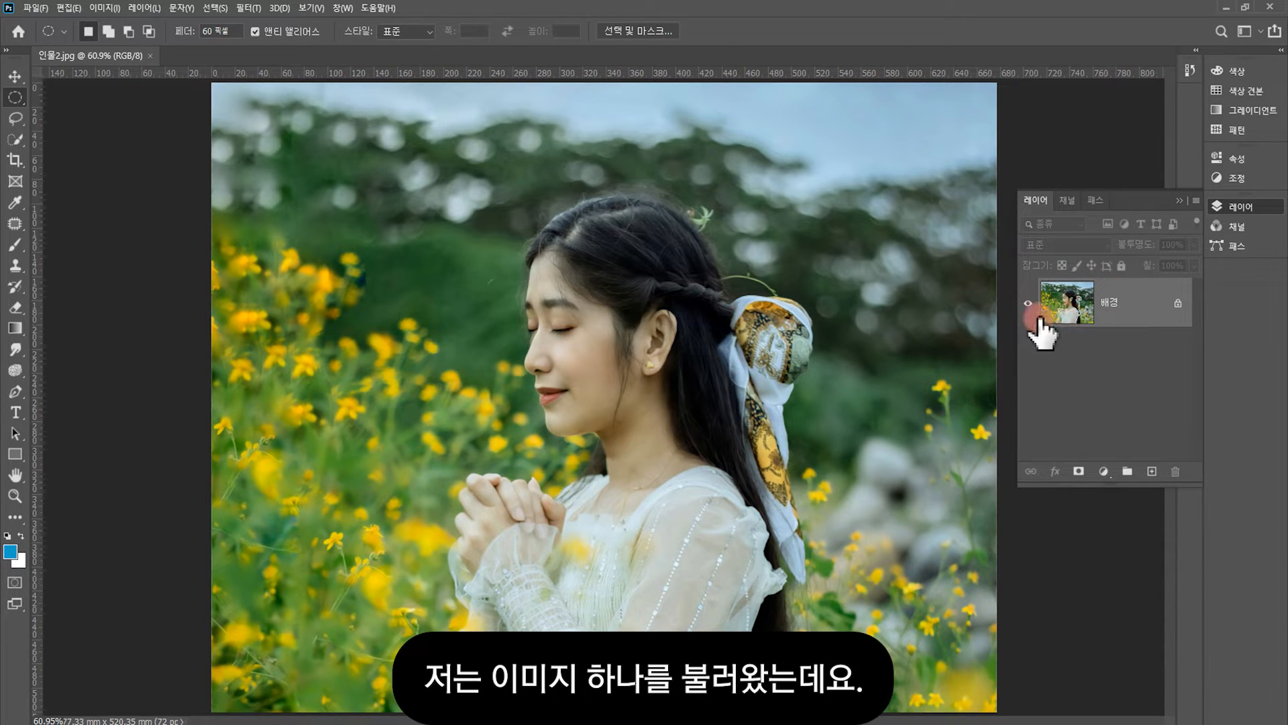
Duplicate the background layer of the portrait photo and keep the copy selected
left_click(1097, 305)
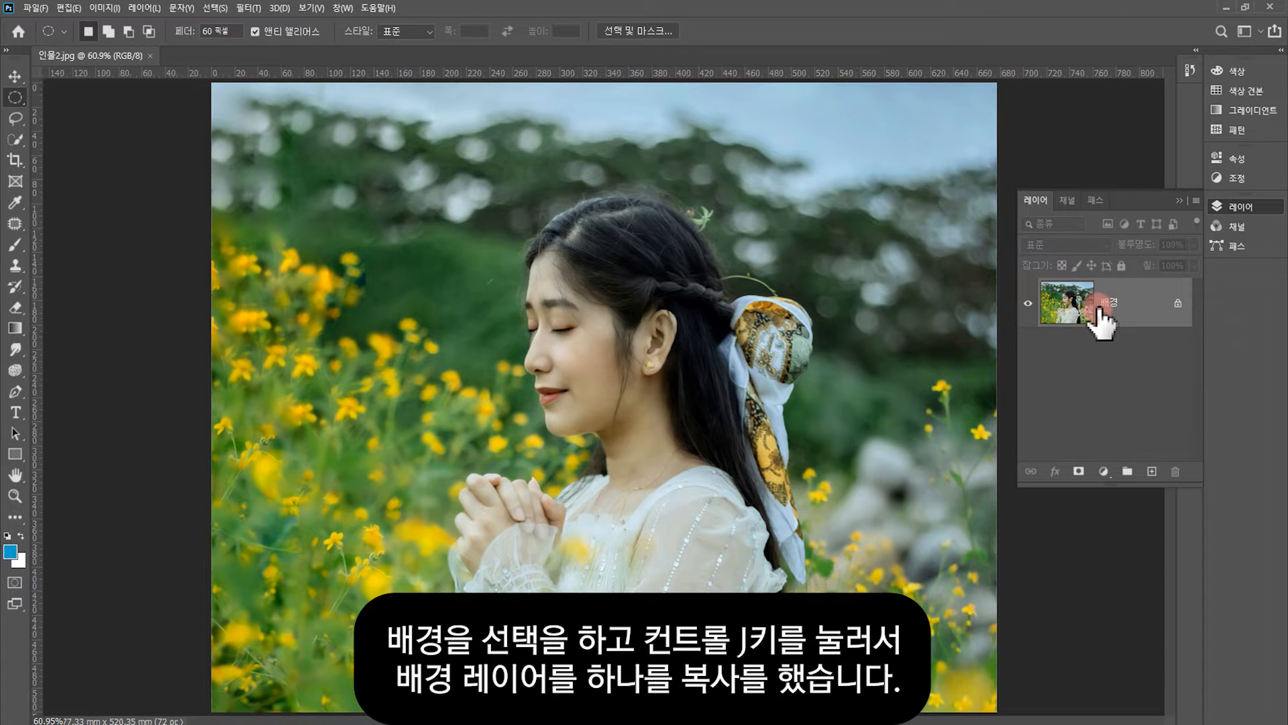
key("ctrl+j")
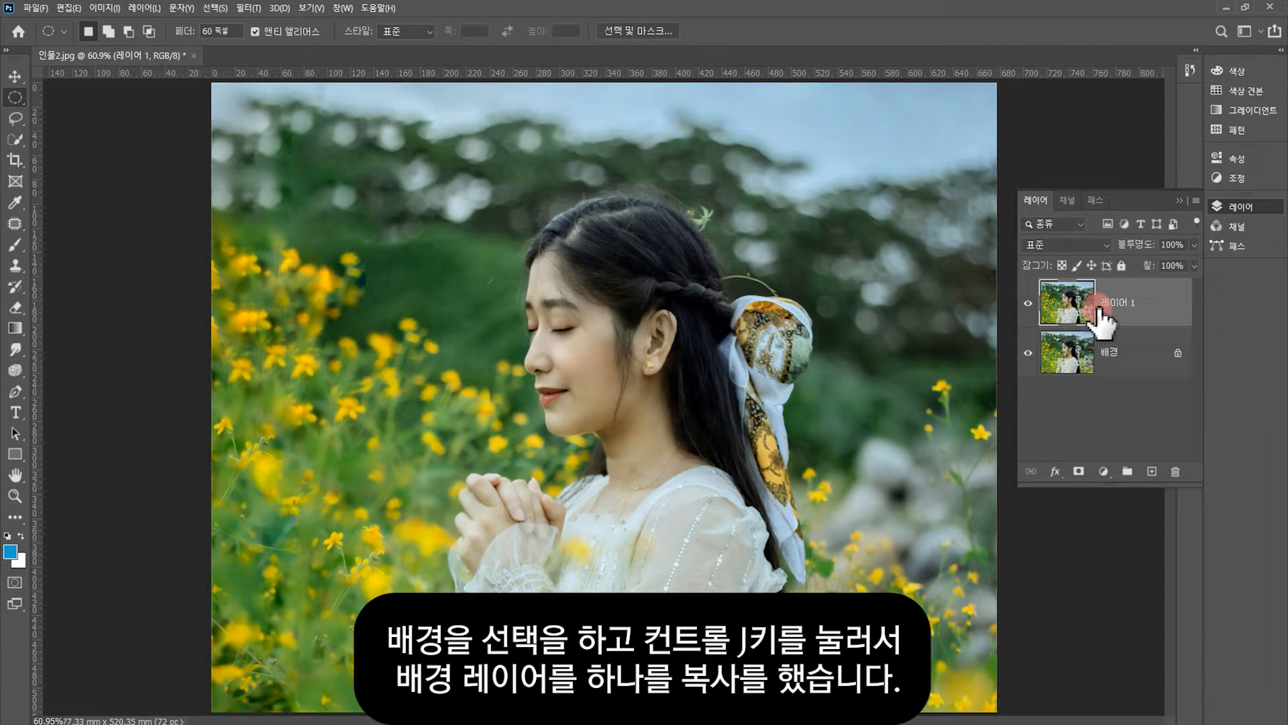
left_click(1052, 302)
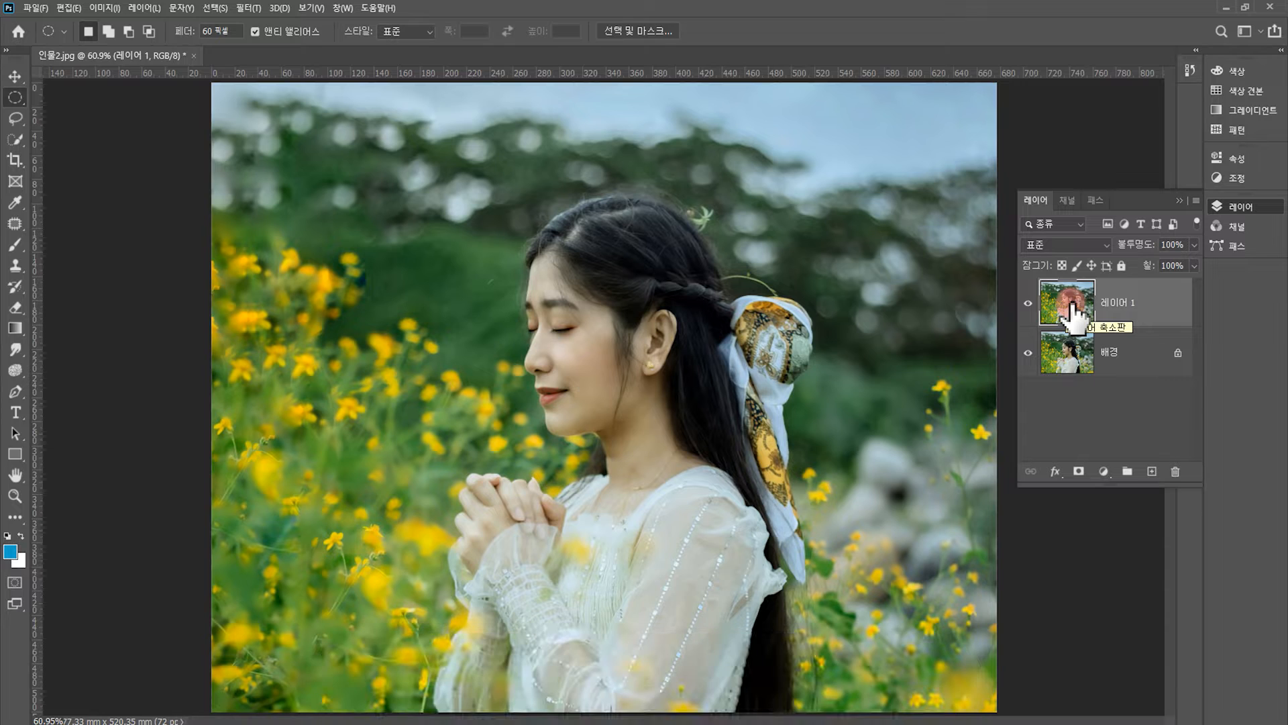
Select an oval around the face with the Elliptical Marquee at 60 px feather, and invert it to target the surroundings
left_click(15, 98)
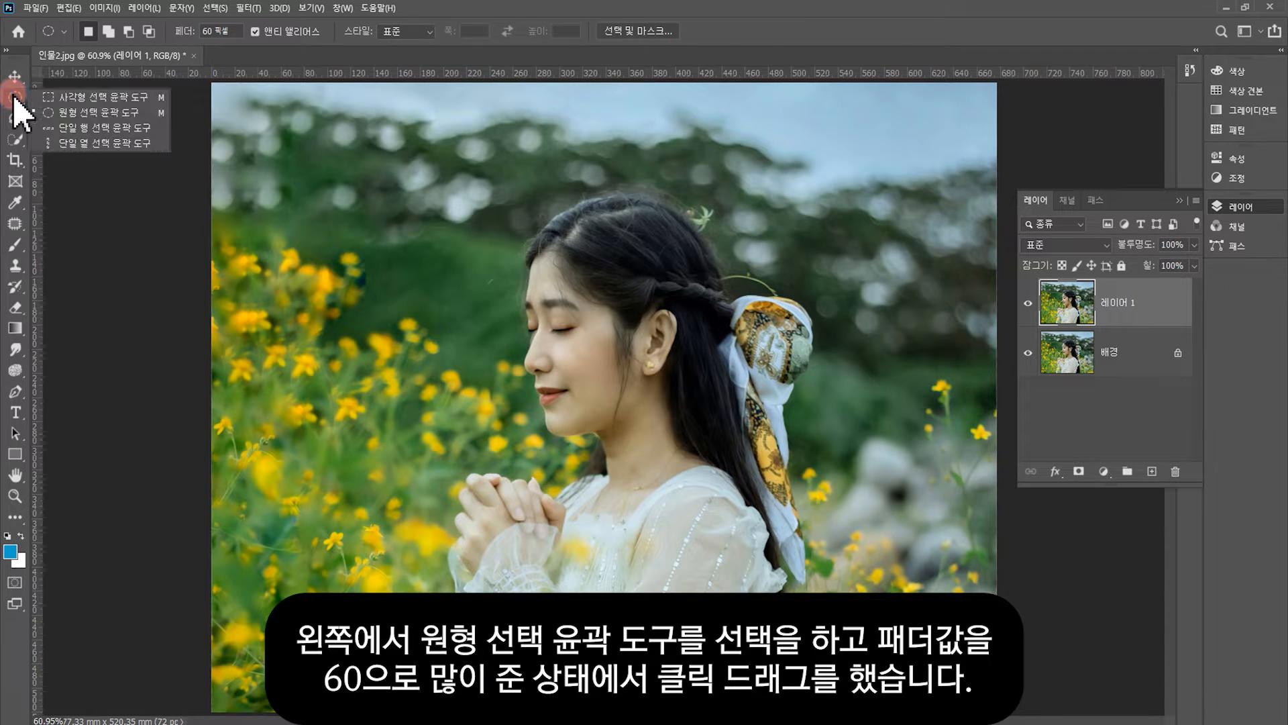
left_click(74, 113)
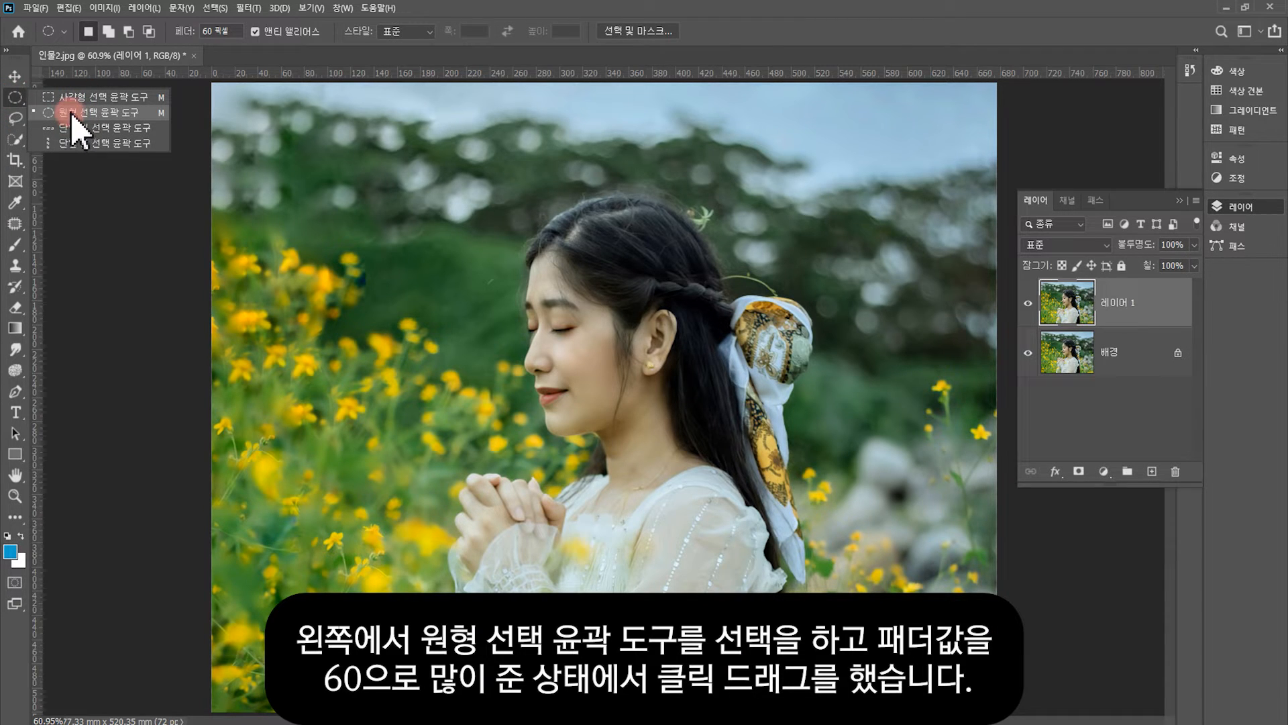
left_click(203, 32)
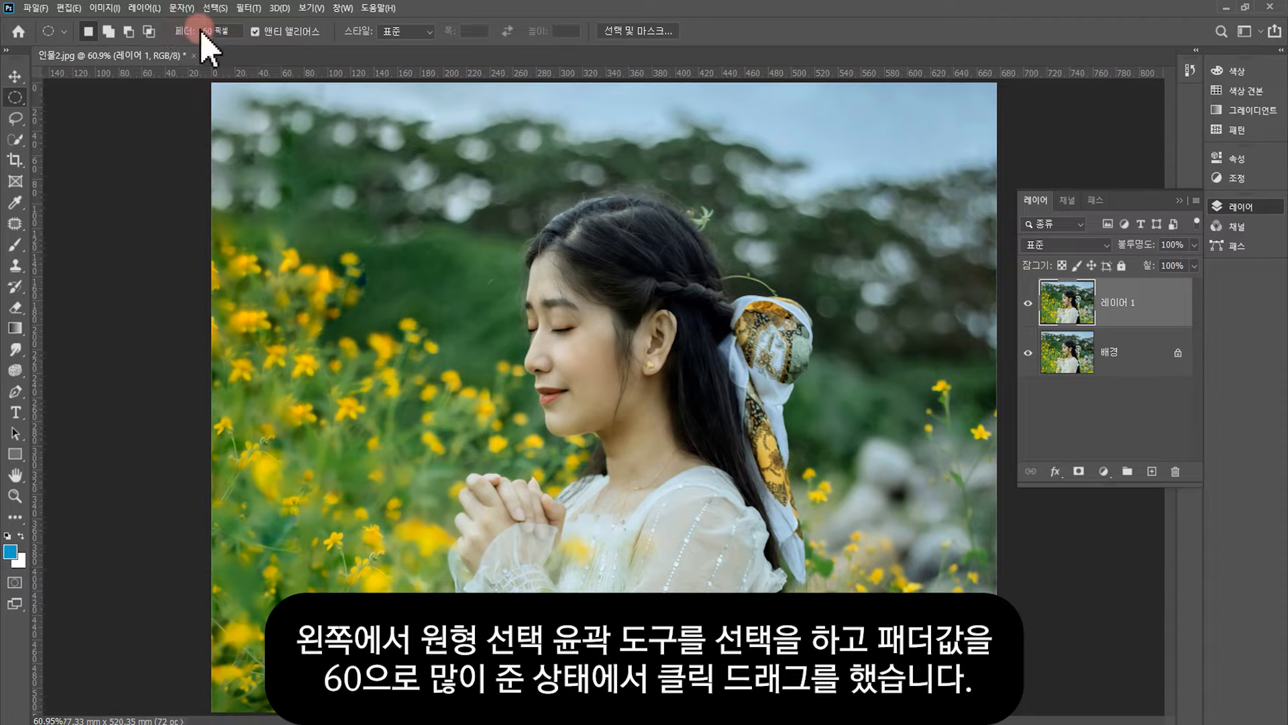
left_click_drag(446, 224, 620, 559)
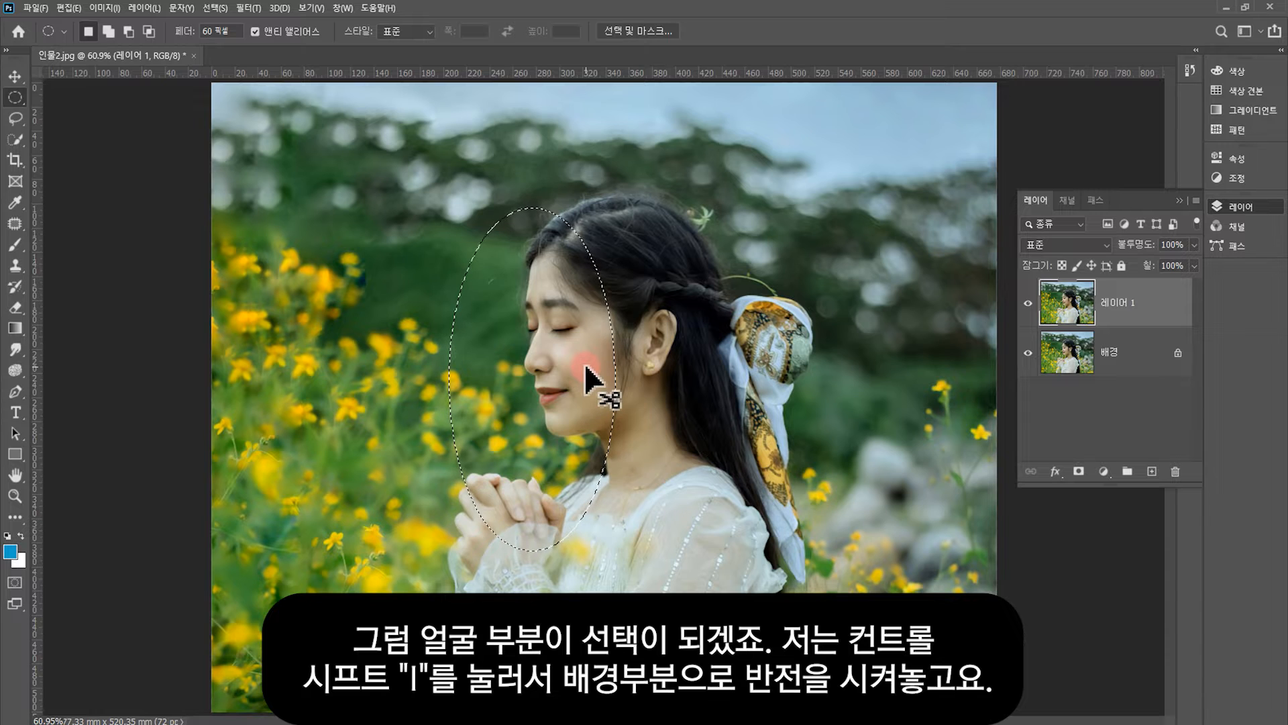
key("ctrl+shift+i")
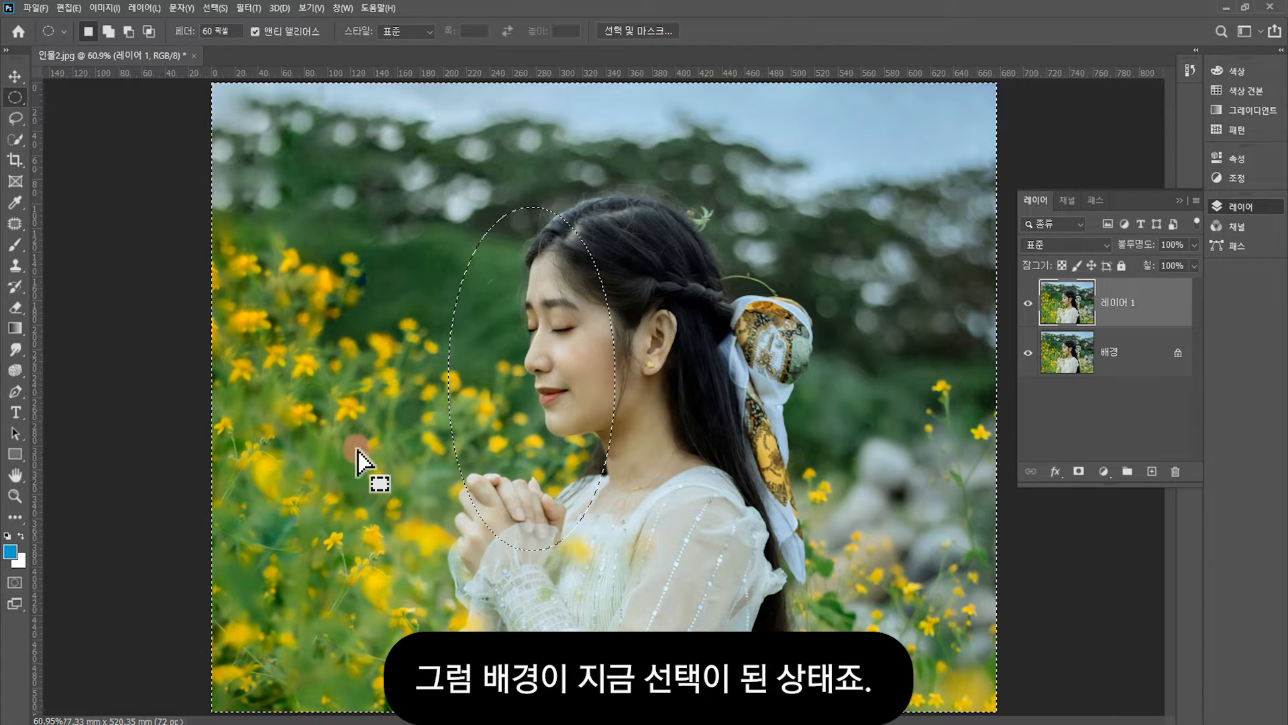
Open Field Blur for the inverted selection, move its pin onto the cheek and lower the blur to 2 px
left_click(247, 10)
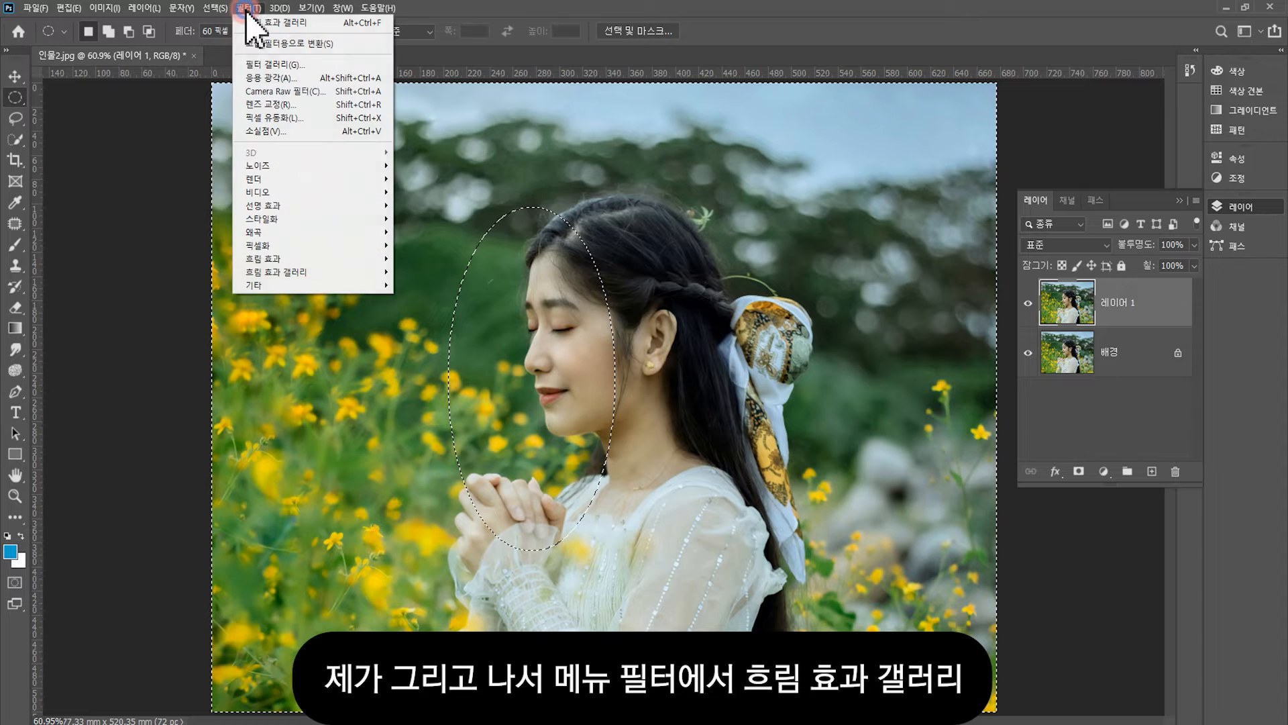
left_click(284, 271)
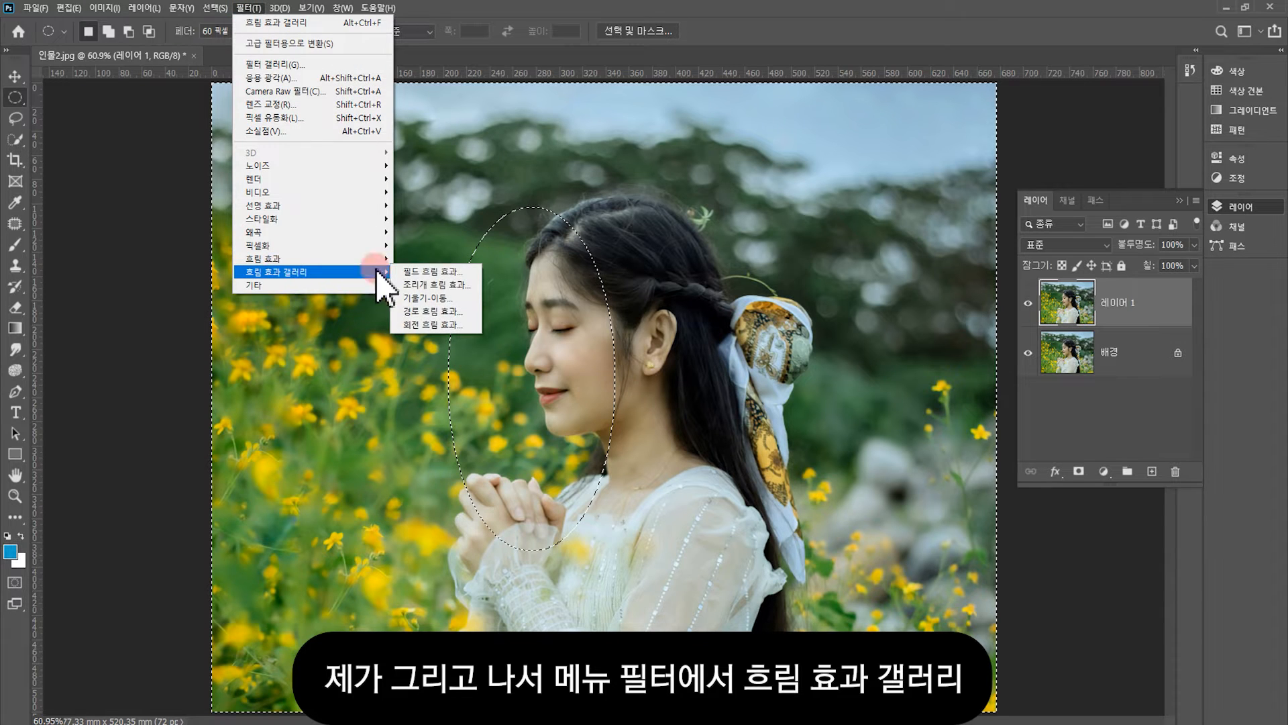
left_click(459, 271)
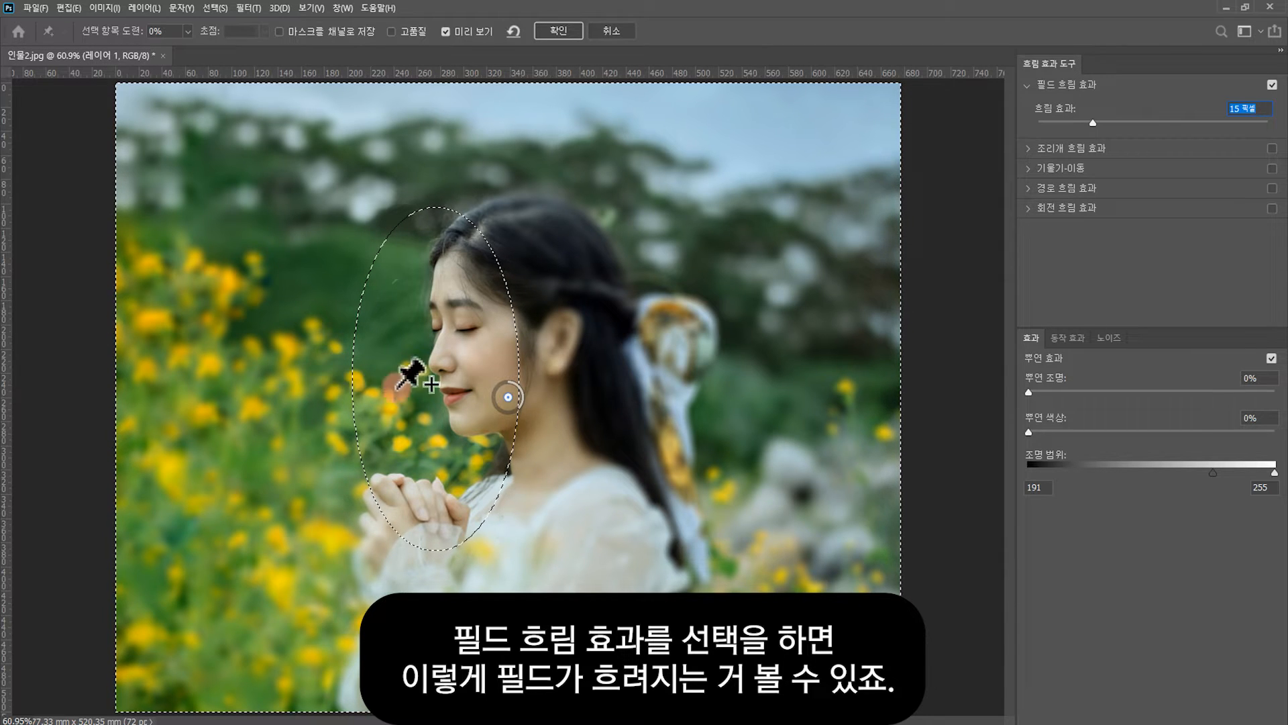
left_click(508, 402)
left_click_drag(502, 394, 485, 390)
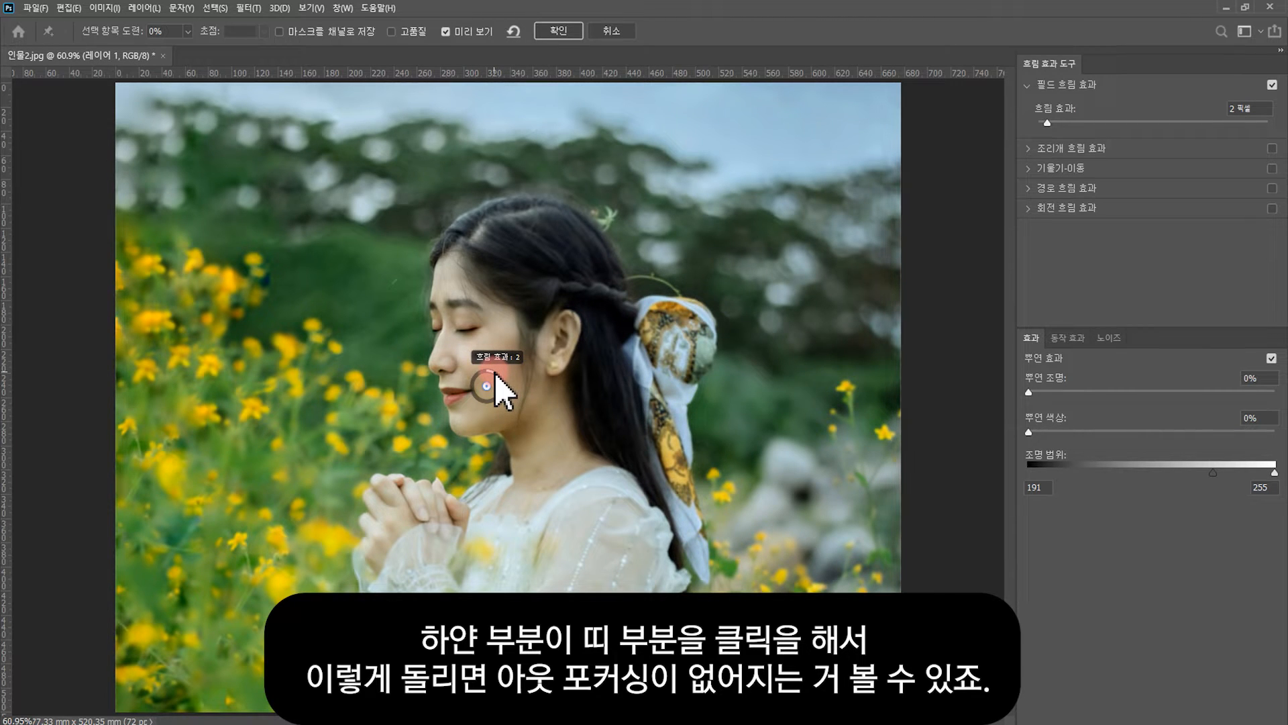
Try Field Blur strengths such as 44 px and 10 px with the pin's ring, and undo the last adjustment
left_click_drag(496, 377, 502, 381)
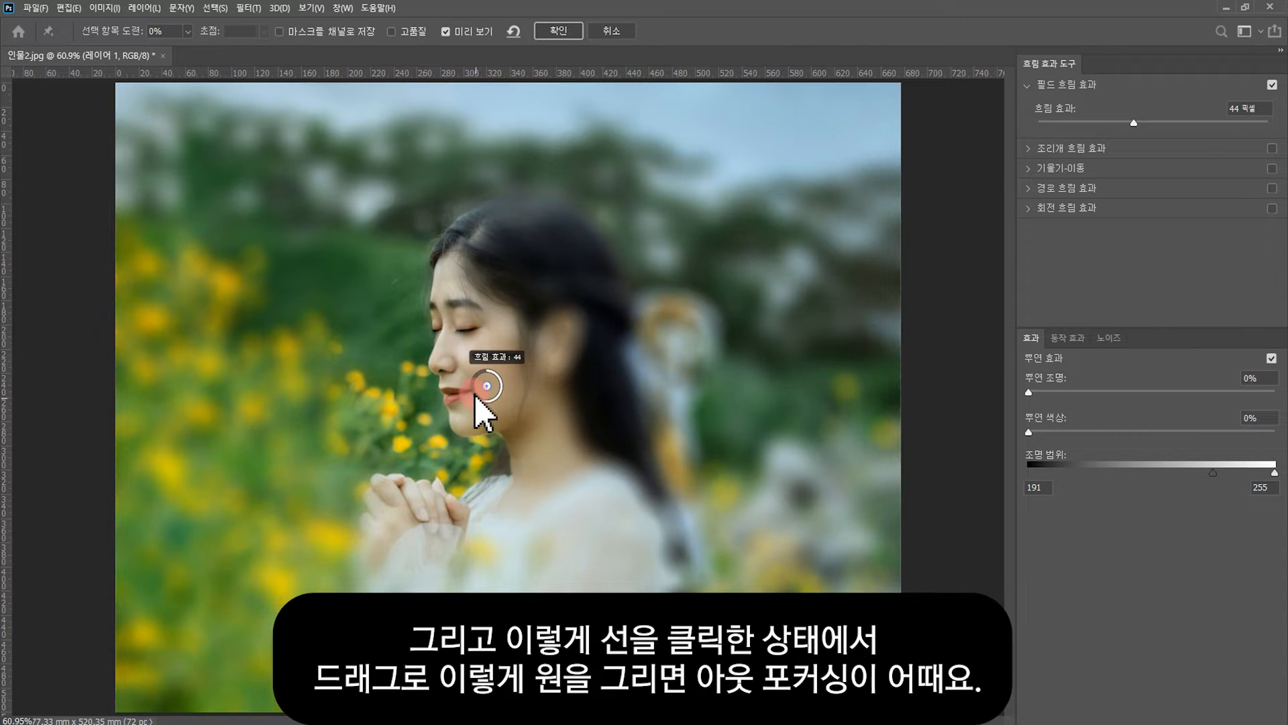
left_click_drag(476, 395, 474, 391)
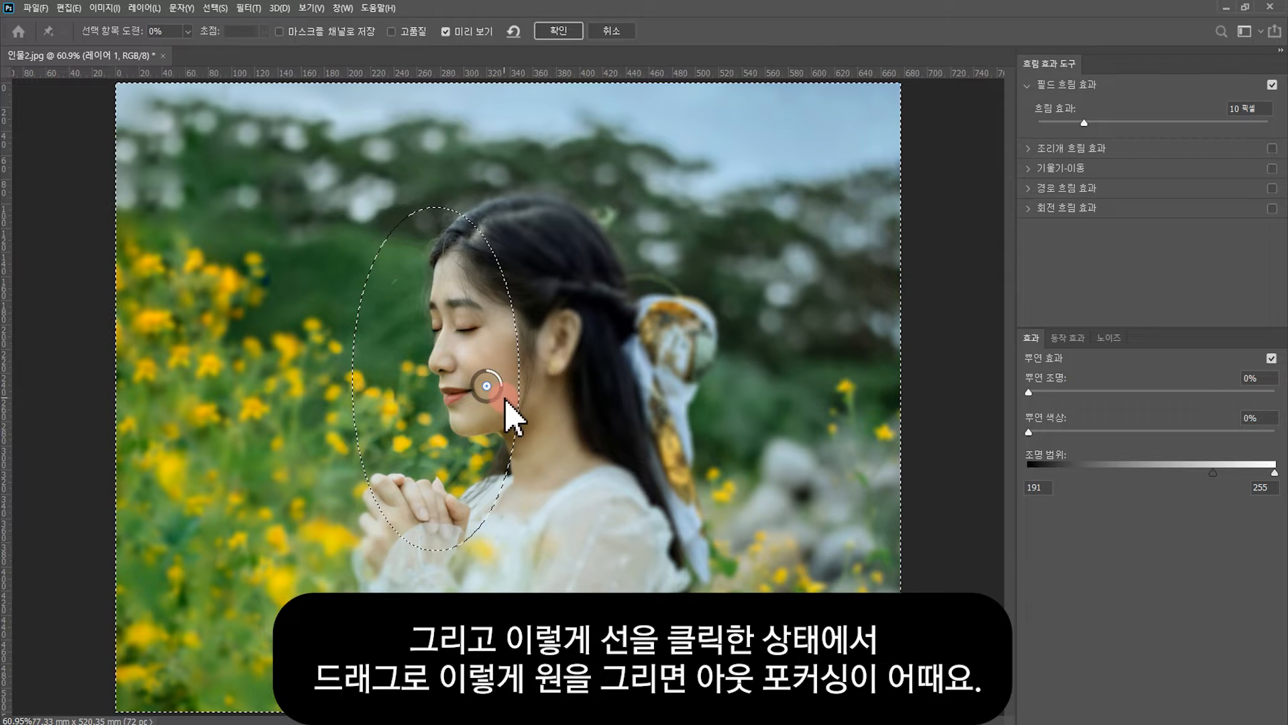
left_click_drag(505, 400, 478, 395)
key("ctrl+z")
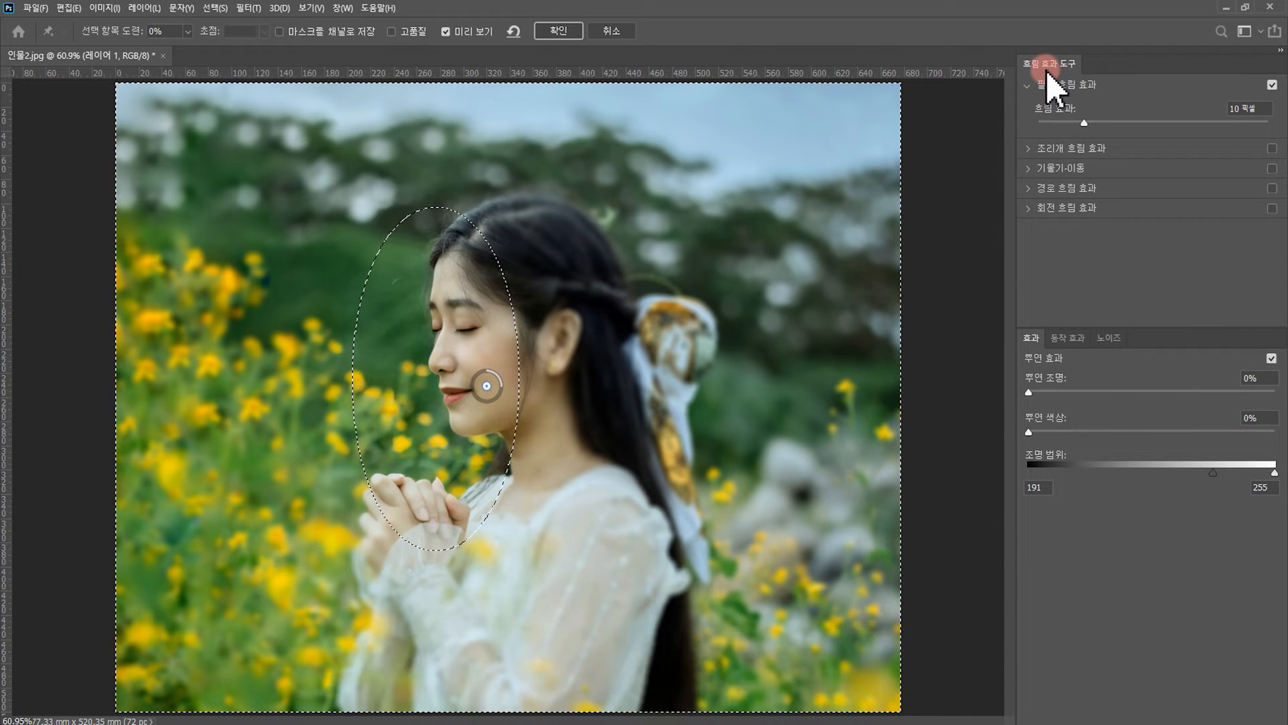
Increase the Field Blur amount slightly, apply the filter and clear the selection
mouse_move(1086, 124)
left_mouse_down()
mouse_move(1162, 125)
mouse_move(1098, 125)
left_mouse_up()
left_click(560, 32)
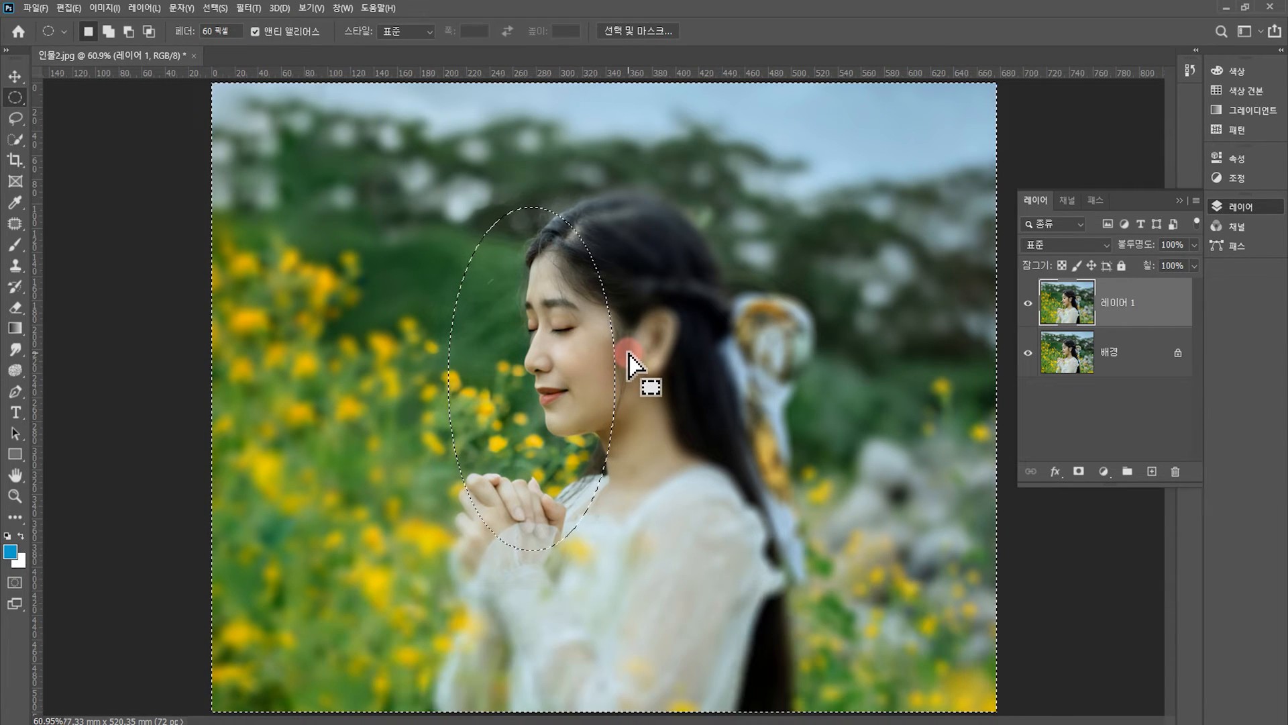
key("ctrl+d")
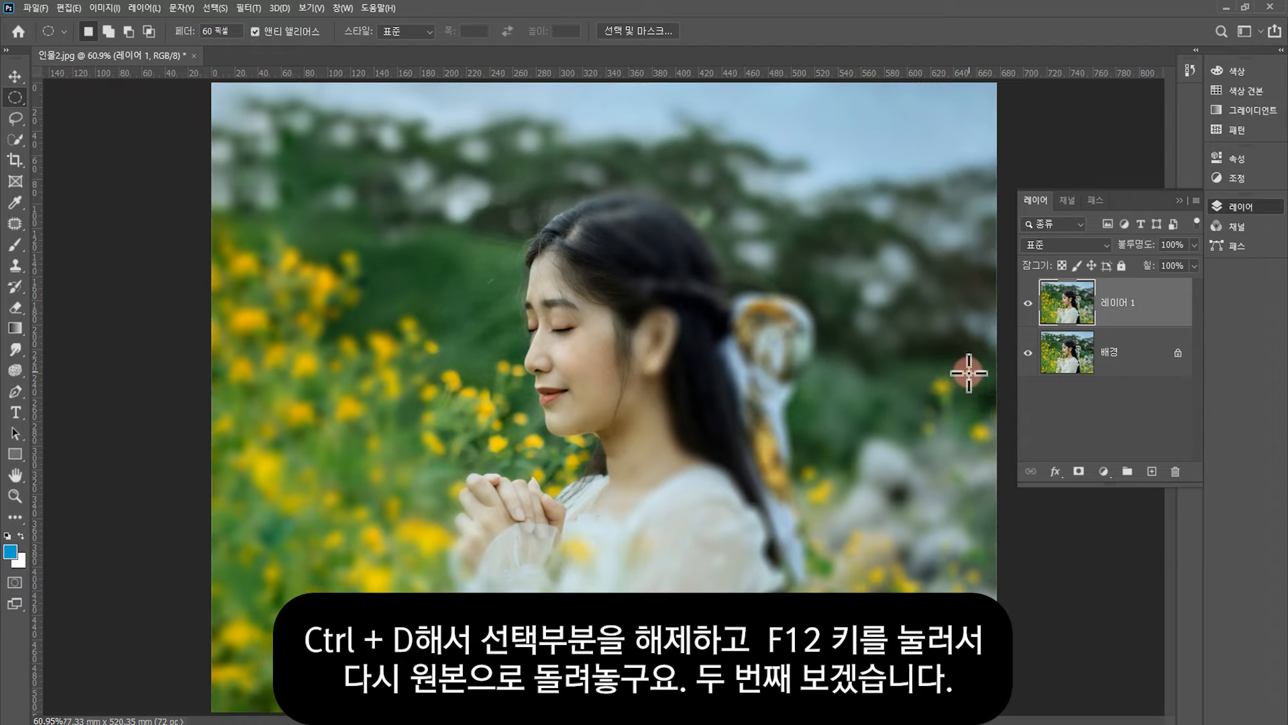
Revert the photo to its original state and duplicate the background layer again
key("F12")
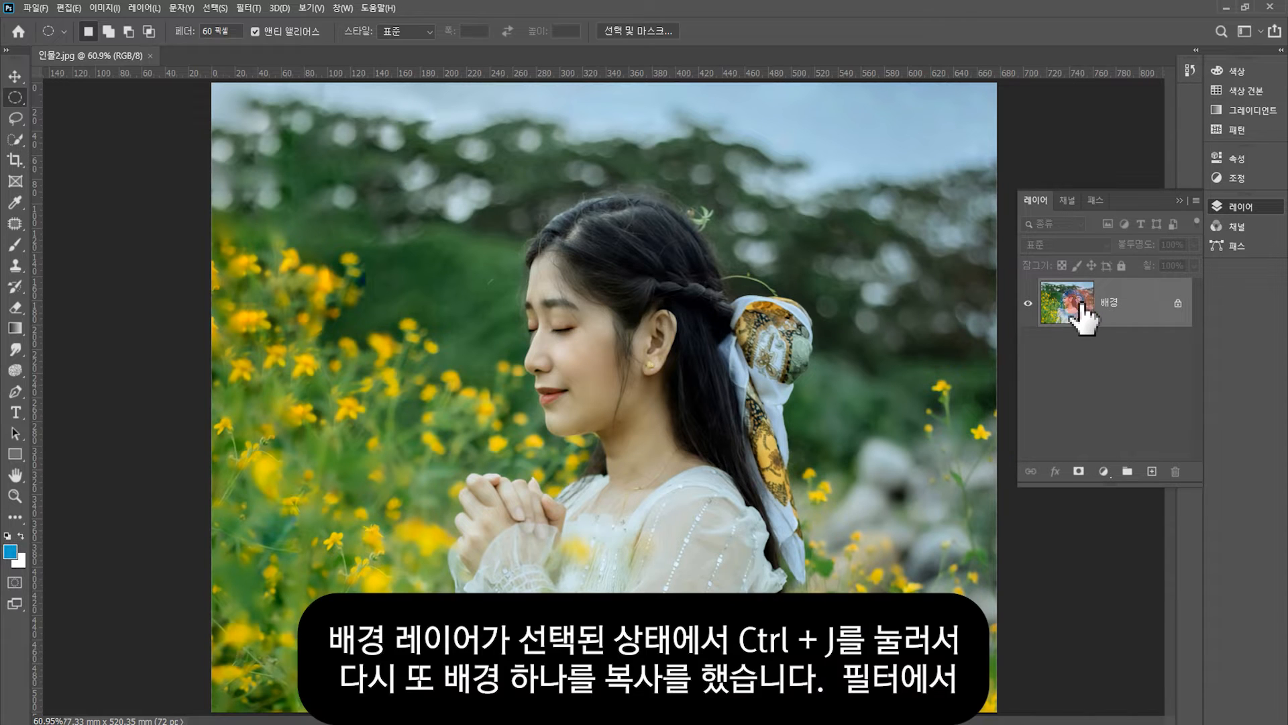
left_click(1116, 289)
key("ctrl+j")
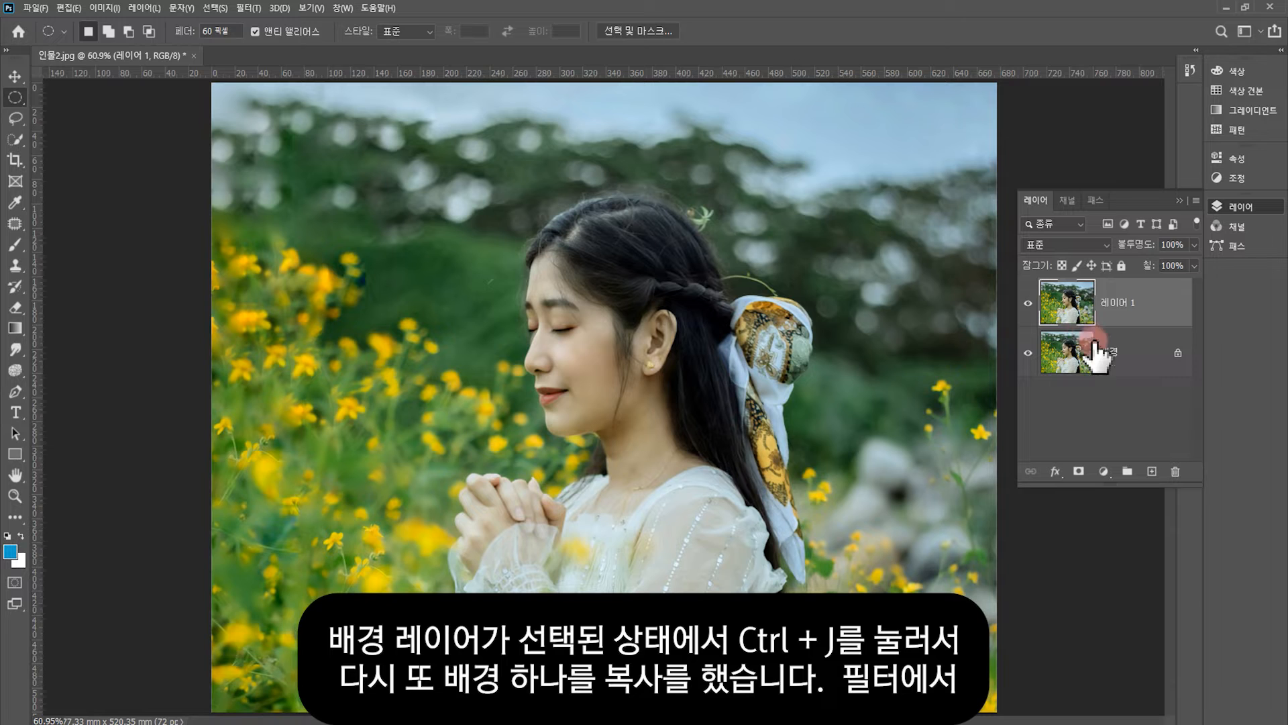
left_click(1065, 277)
left_click(1128, 304)
Open Iris Blur for the duplicated layer and centre its focus ellipse on the face near the eye
left_click(248, 8)
left_click(295, 272)
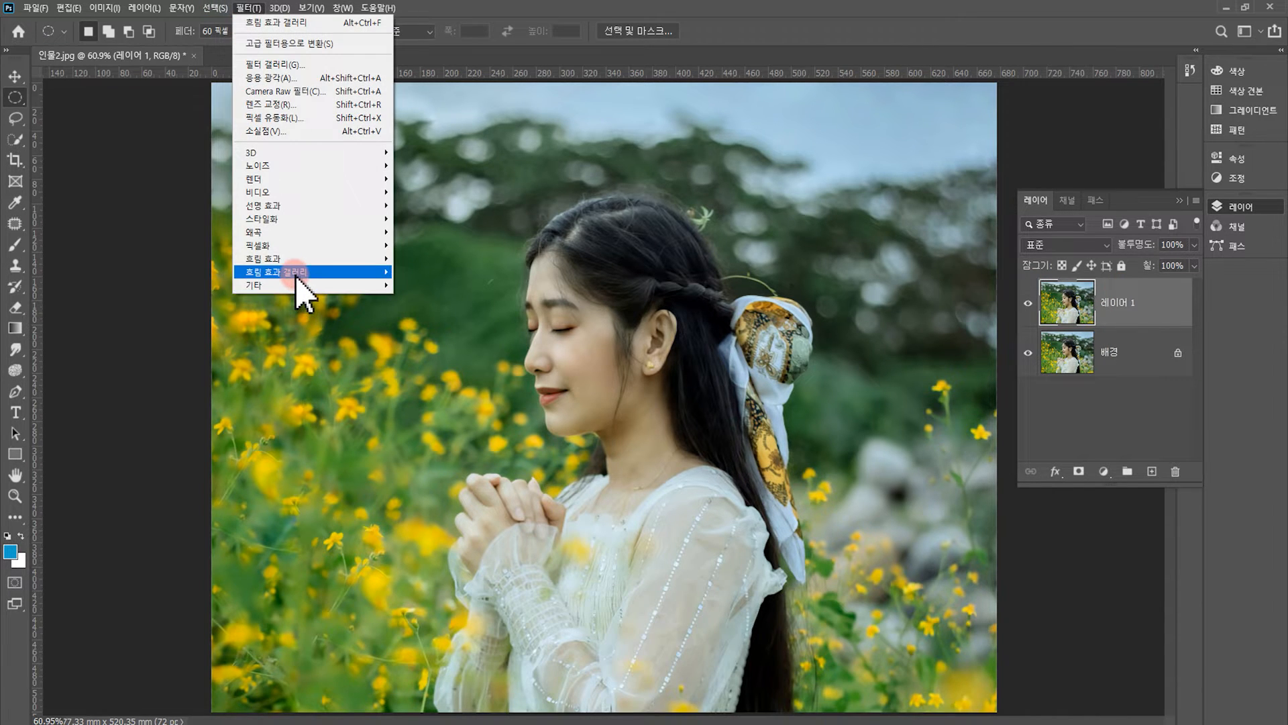
left_click(426, 283)
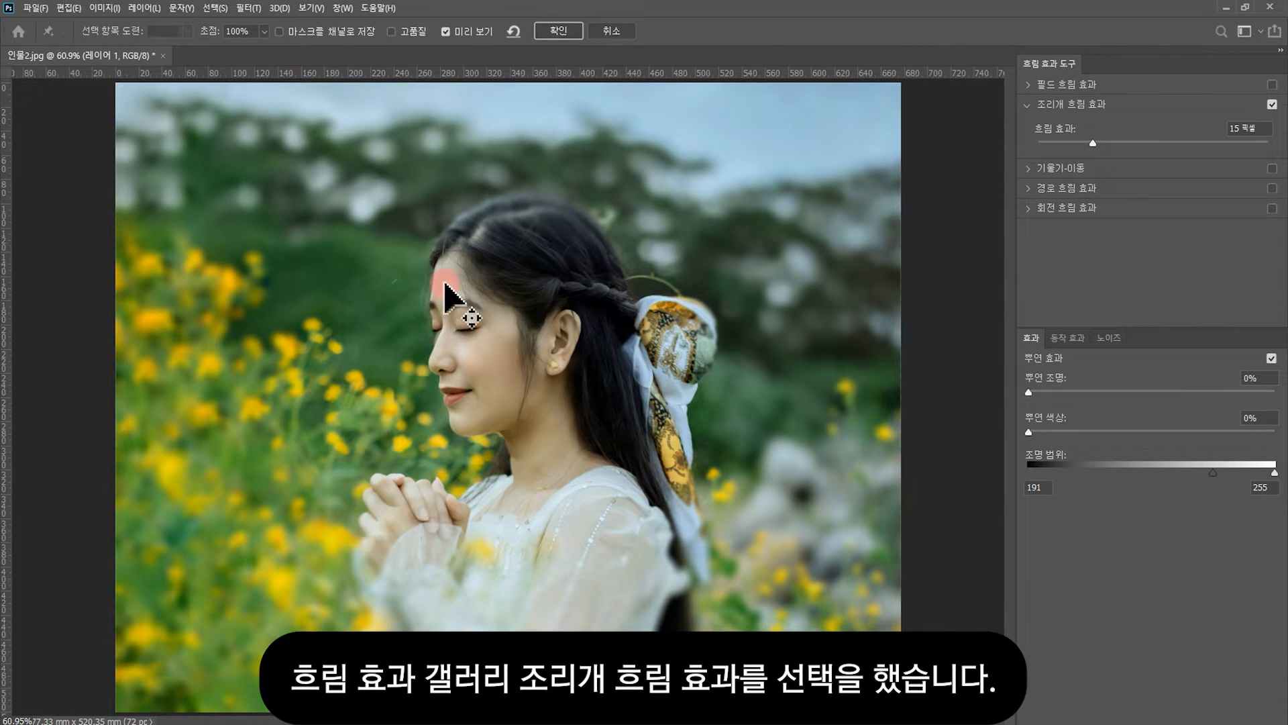
left_click(541, 335)
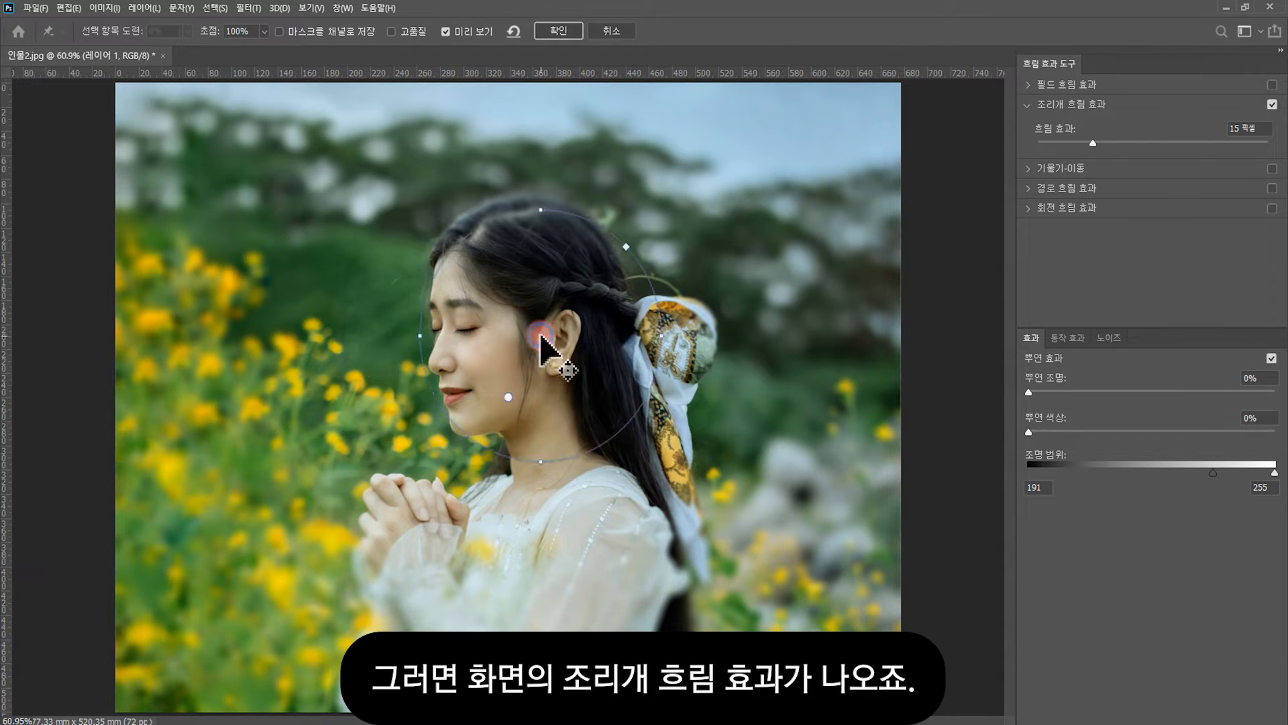
left_click(584, 330)
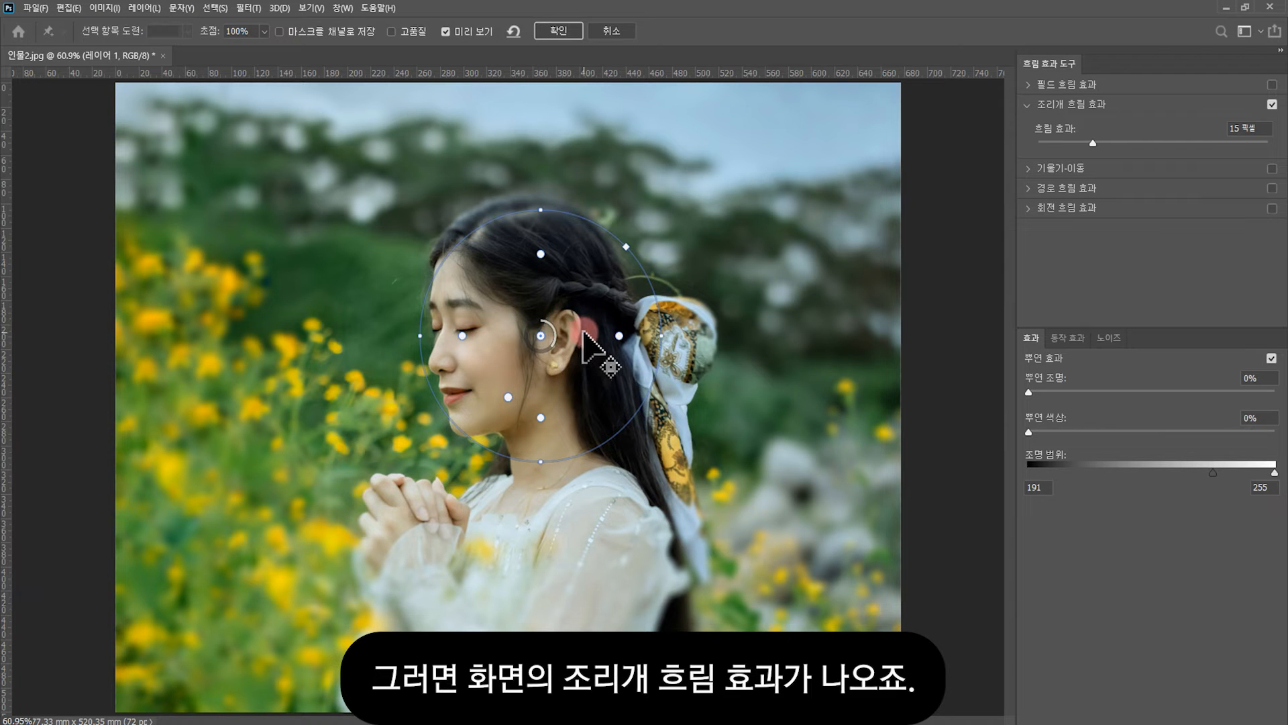
left_click(543, 336)
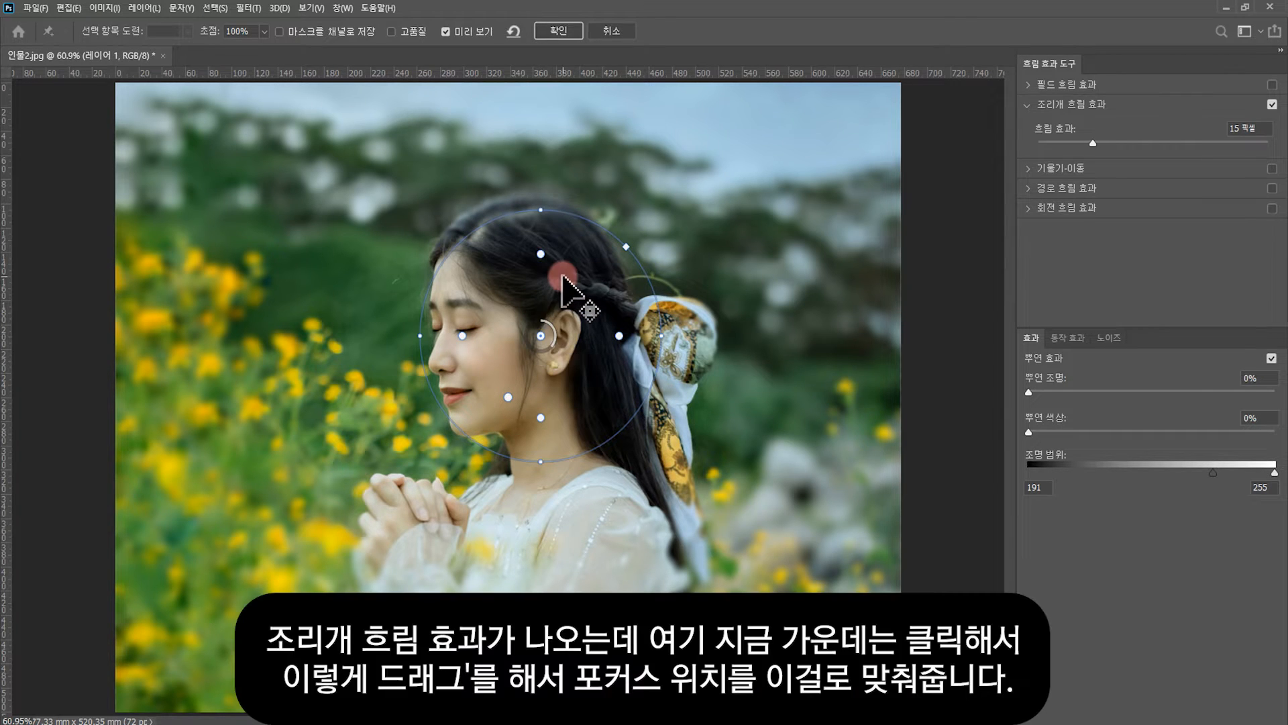
left_click(542, 336)
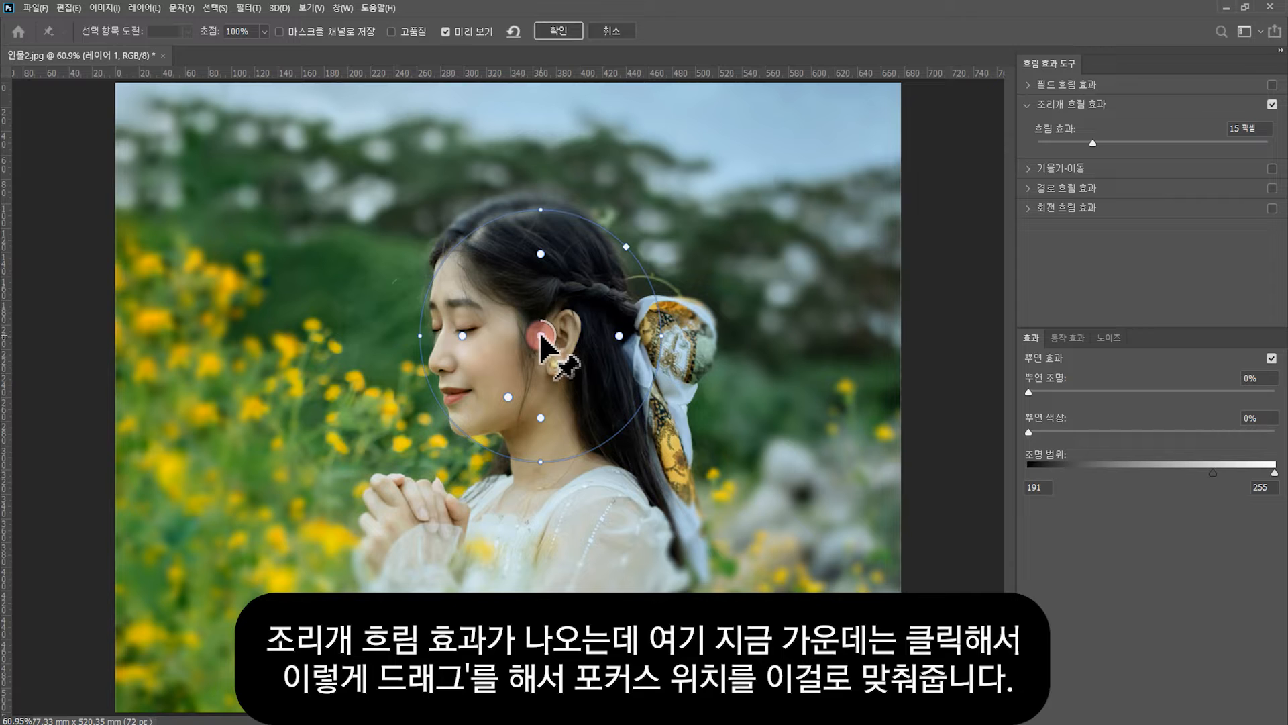
mouse_move(538, 334)
left_mouse_down()
mouse_move(455, 351)
mouse_move(433, 396)
mouse_move(447, 333)
left_mouse_up()
Rotate and resize the iris ellipse around the face, and pull its feather points inward toward the centre pin
left_click_drag(446, 214, 447, 213)
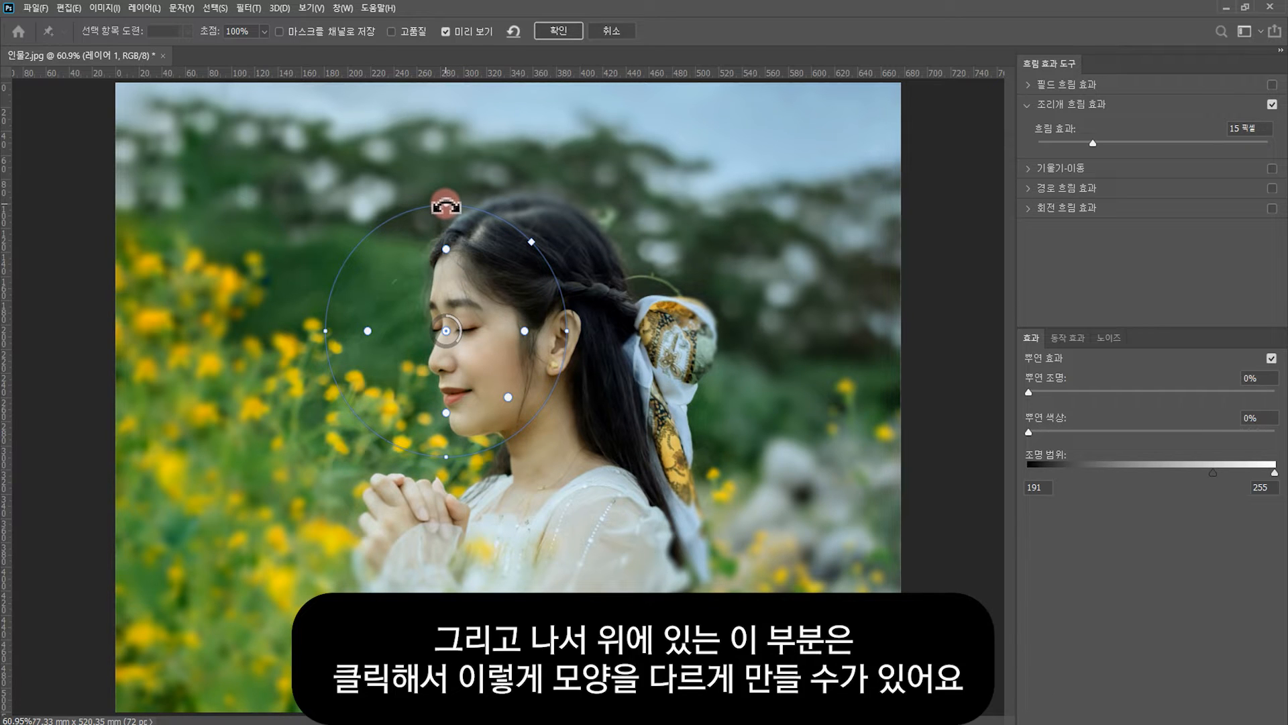
left_click_drag(446, 207, 804, 668)
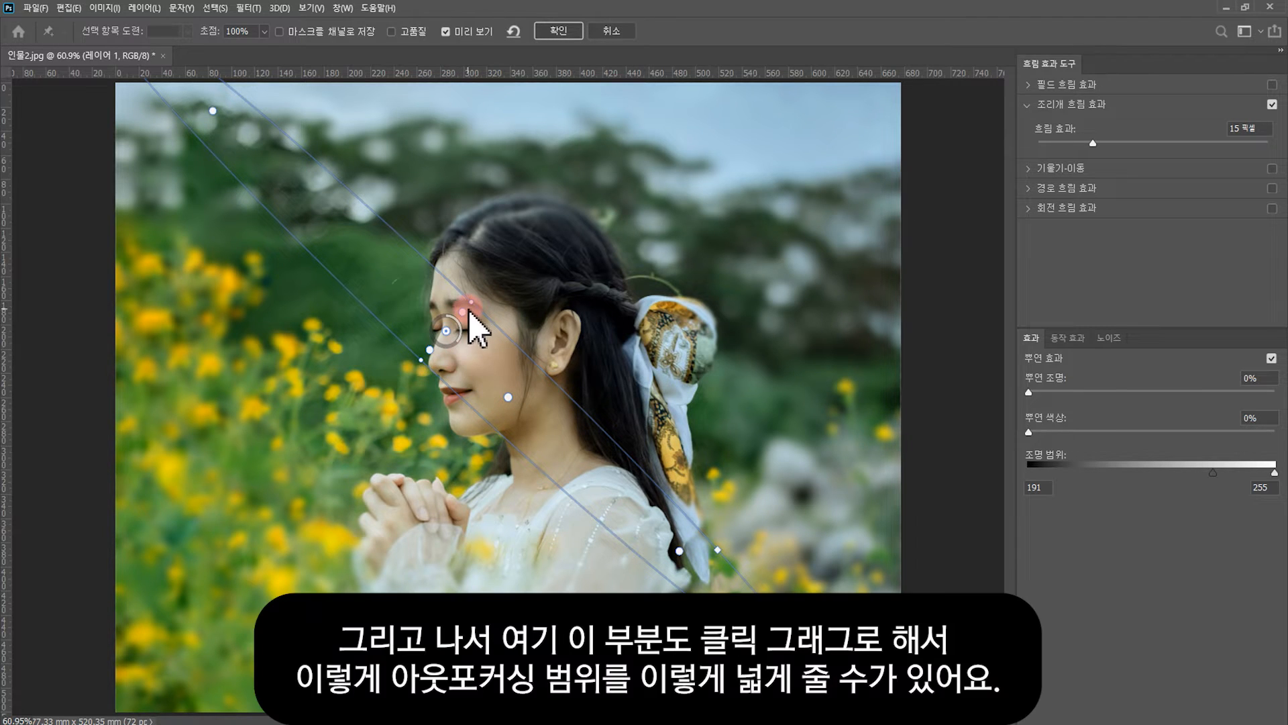
left_click_drag(472, 303, 606, 134)
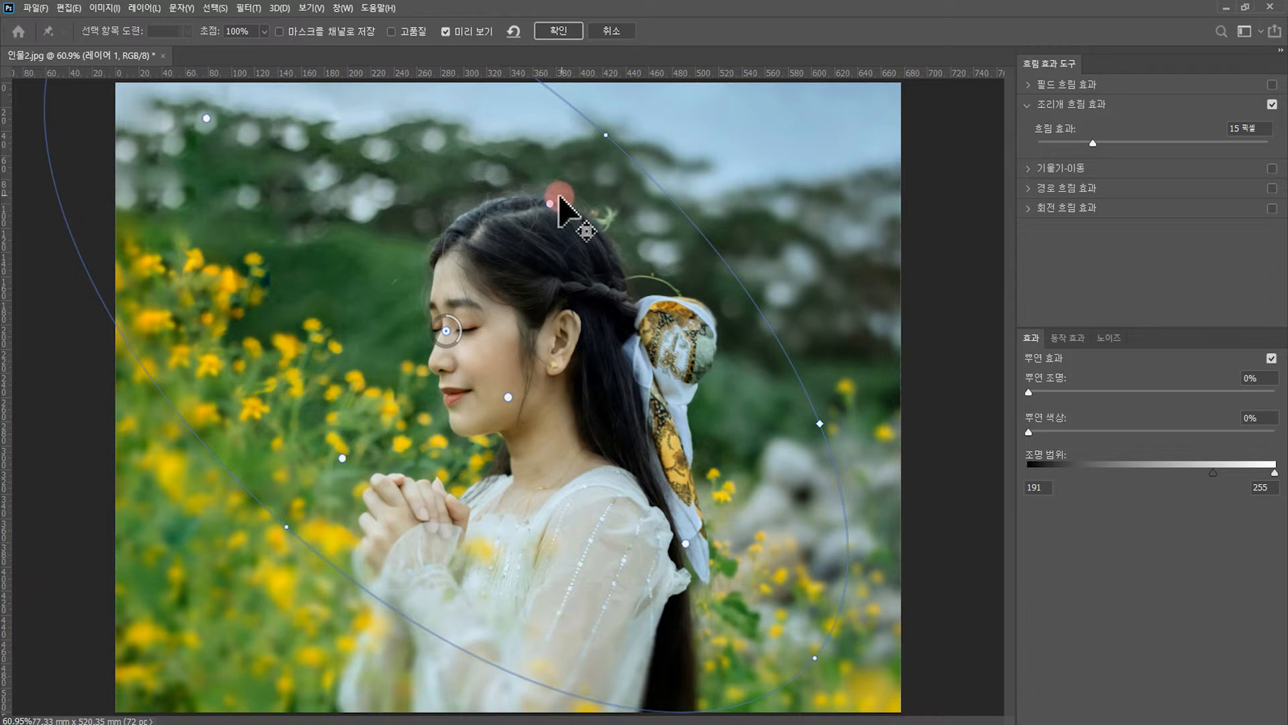
left_click_drag(555, 214, 501, 319)
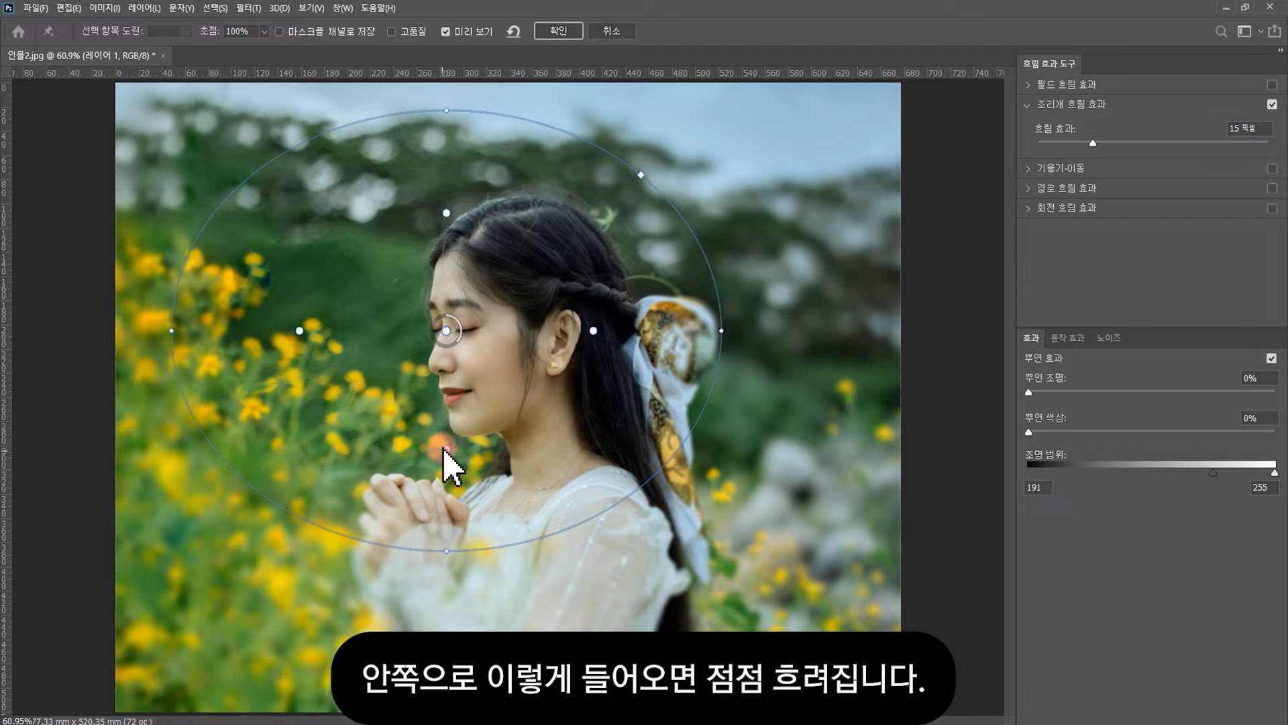
left_click_drag(442, 441, 444, 384)
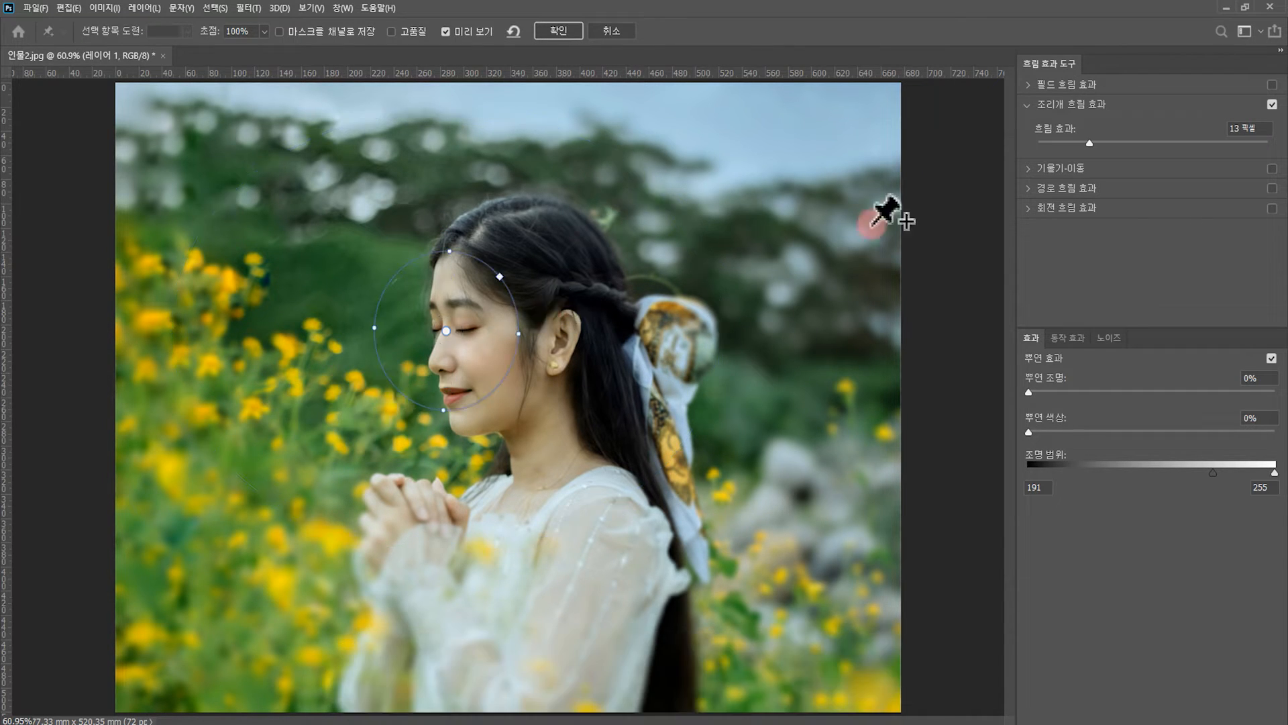
Try an Iris Blur strength of 230 px or more, and reduce it to 5 px
left_click_drag(1093, 143, 1095, 158)
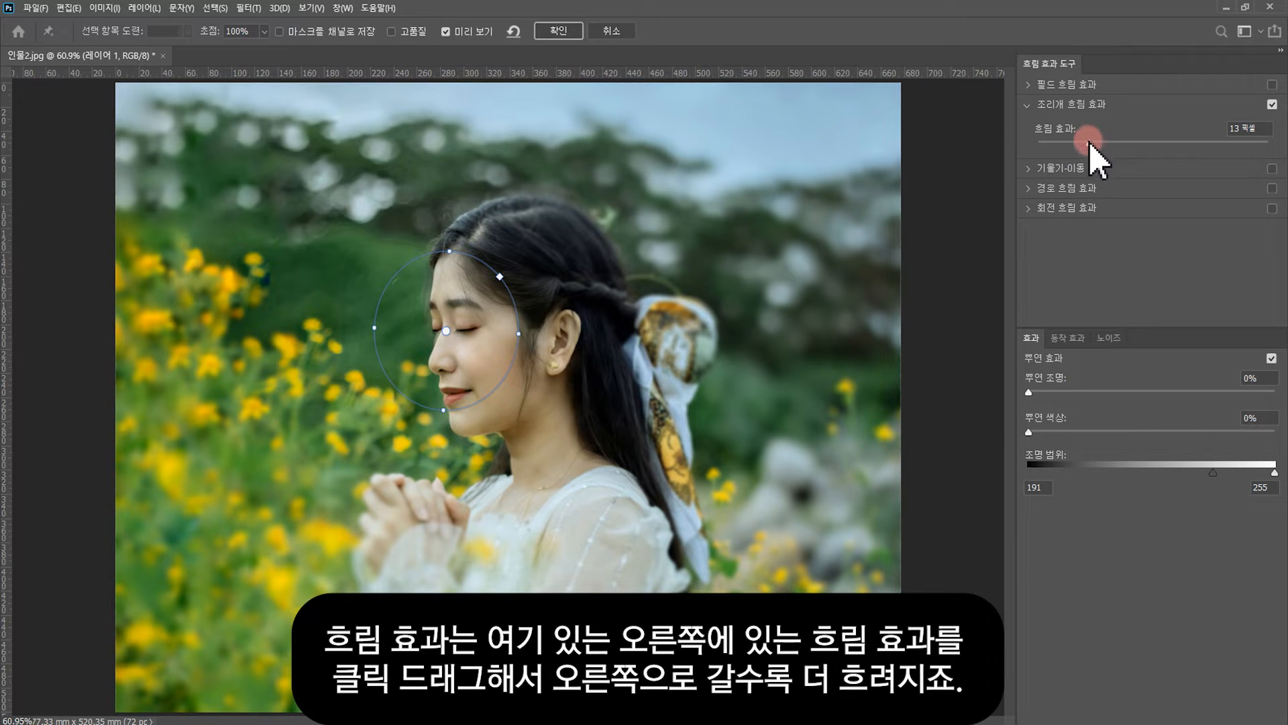
left_click_drag(1090, 145, 1218, 147)
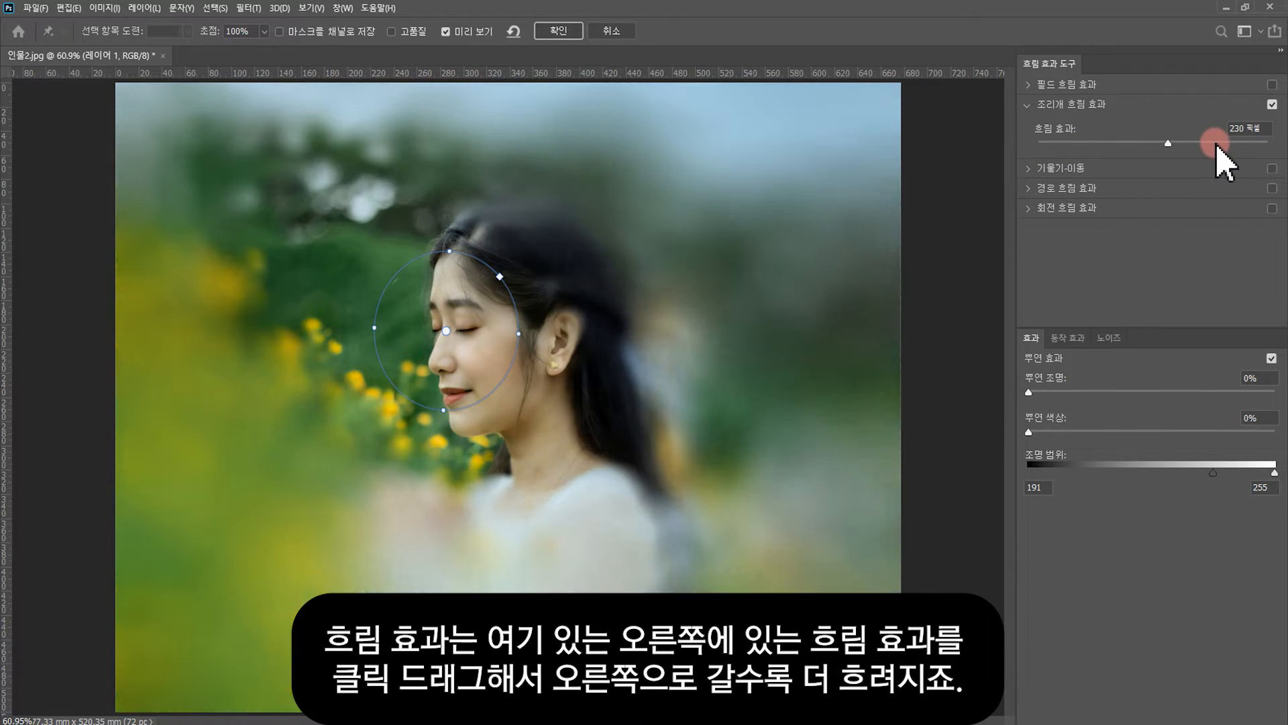
left_click_drag(1255, 144, 1064, 149)
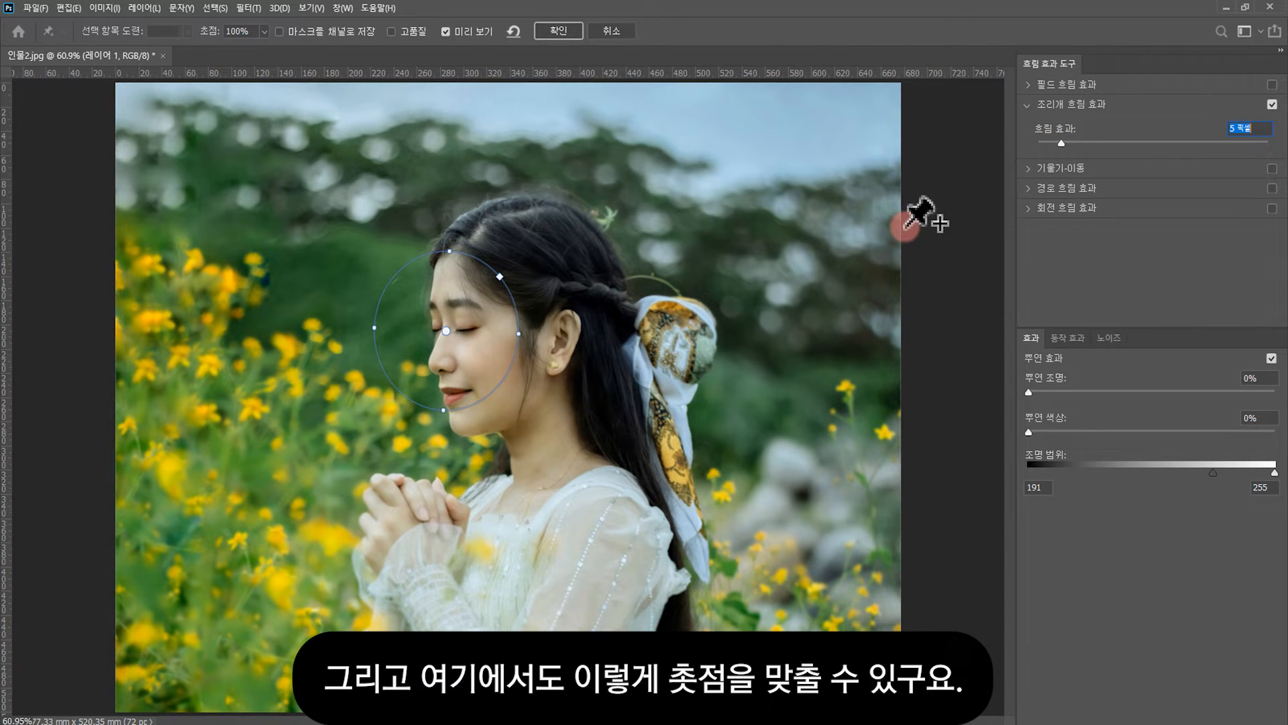
Adjust the Iris Blur strength on the ring around the focus pin, trying 88 px, reduce it to 13 px and apply the filter
left_click(446, 330)
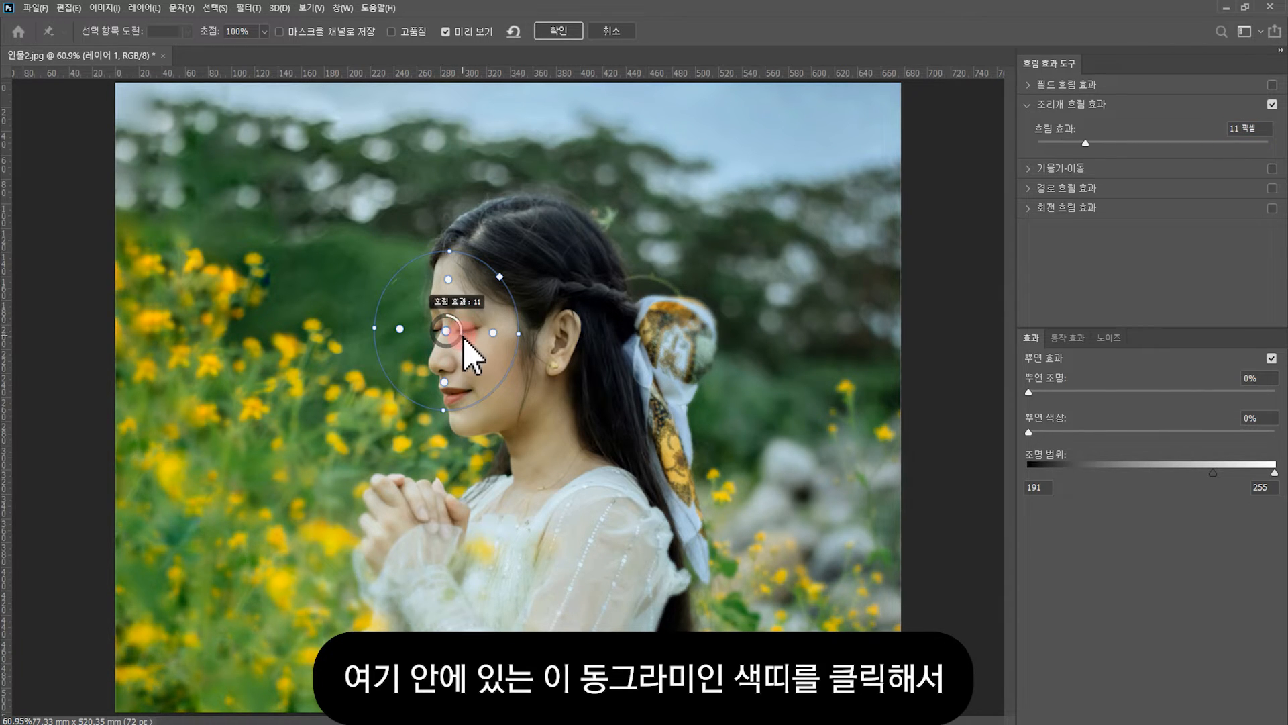
left_click_drag(457, 347, 432, 339)
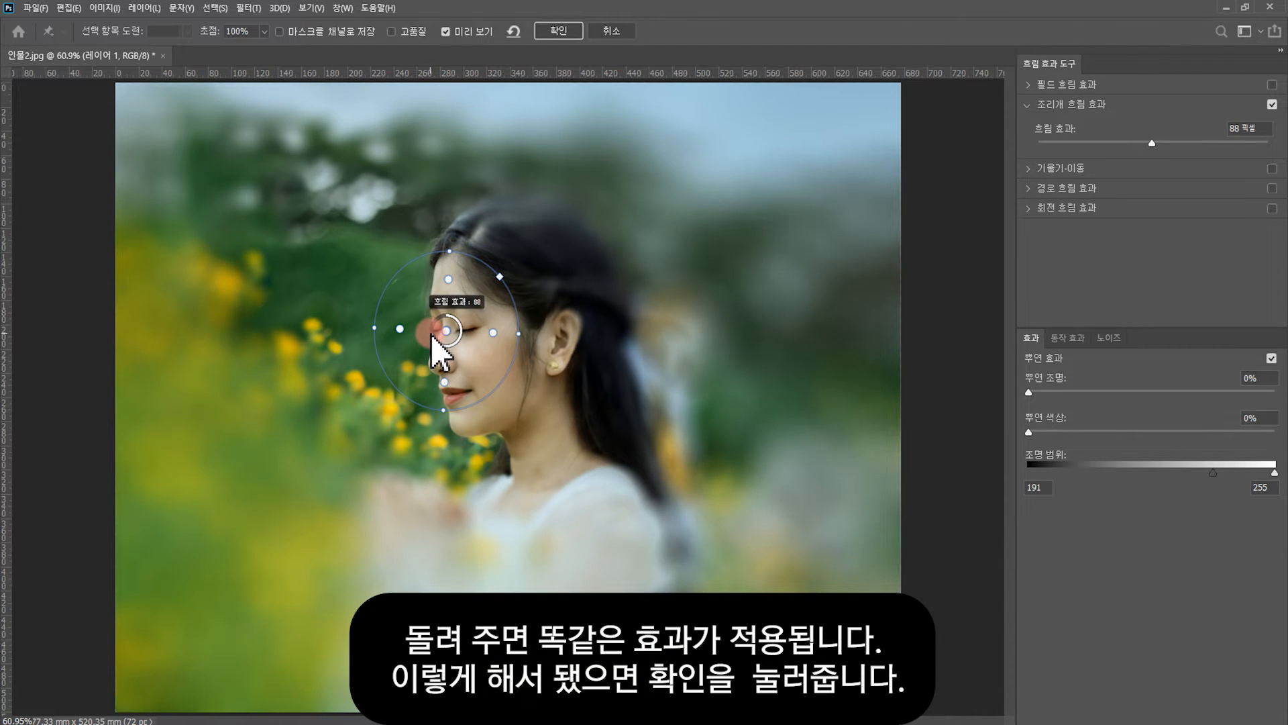
left_click_drag(432, 339, 667, 339)
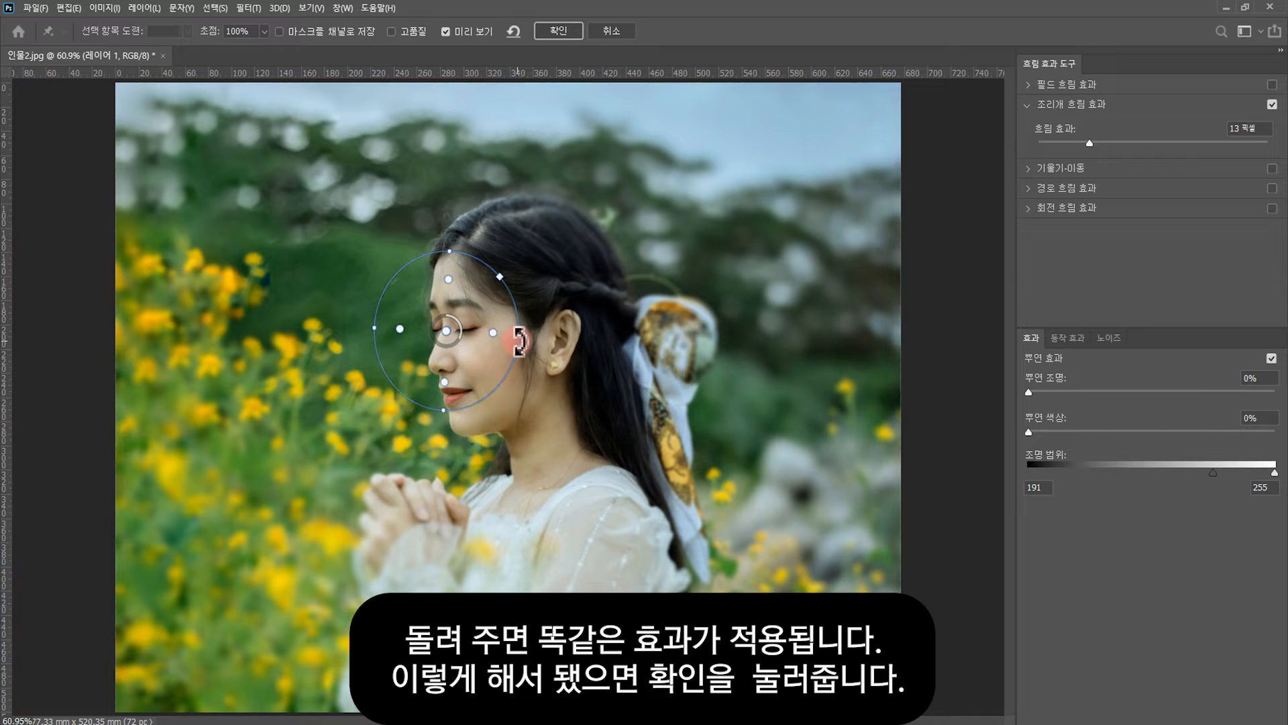
left_click(557, 32)
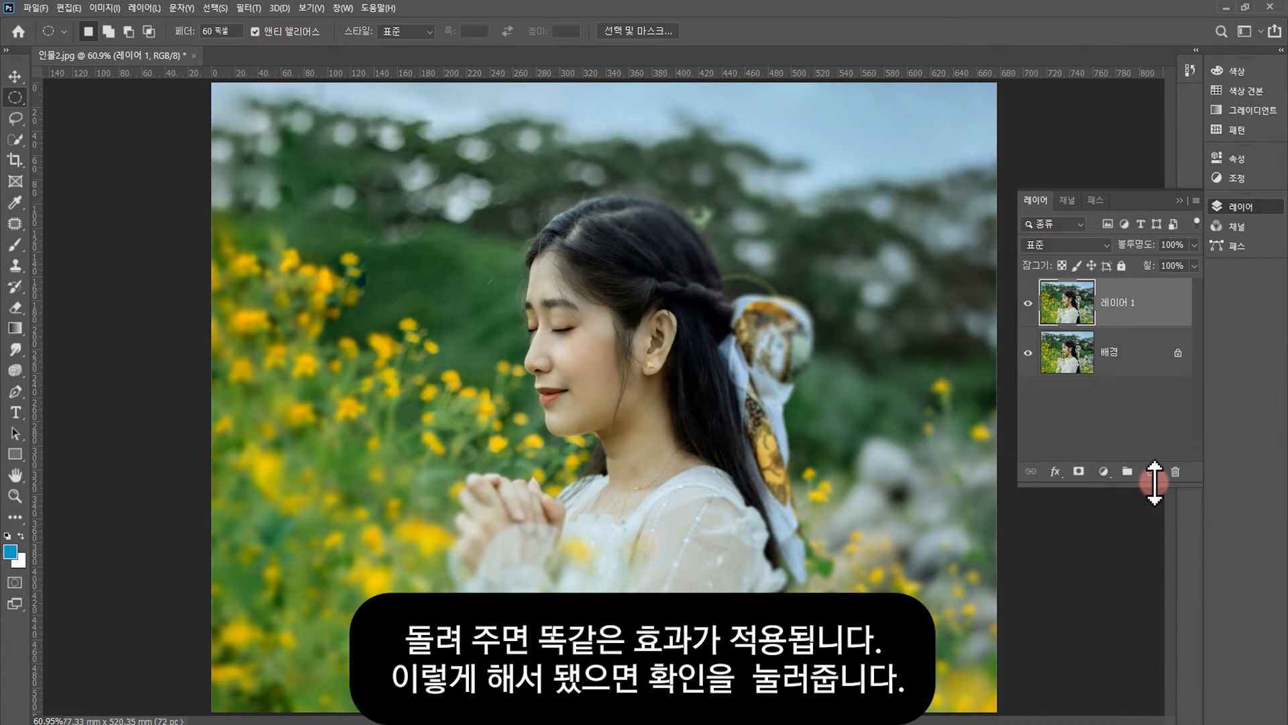
Replace the blurred layer with a fresh duplicate of the background and open Tilt-Shift for it
left_click_drag(1078, 325, 1174, 471)
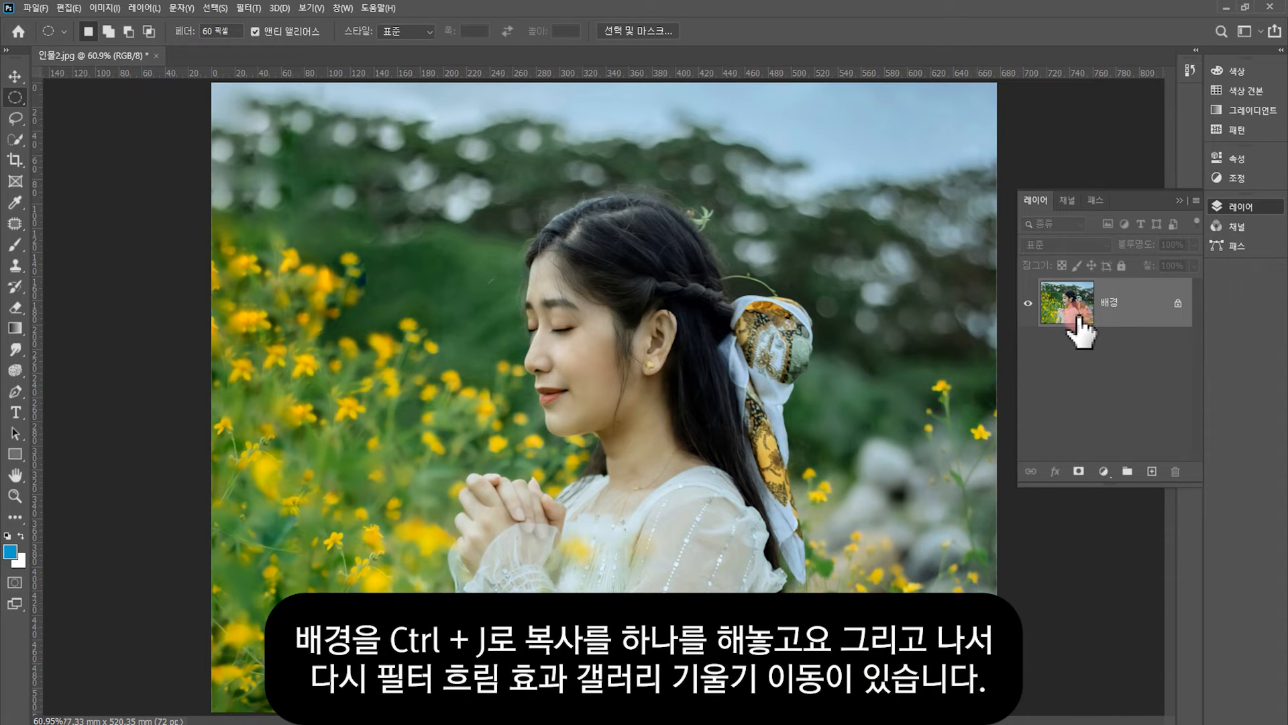
key("ctrl+j")
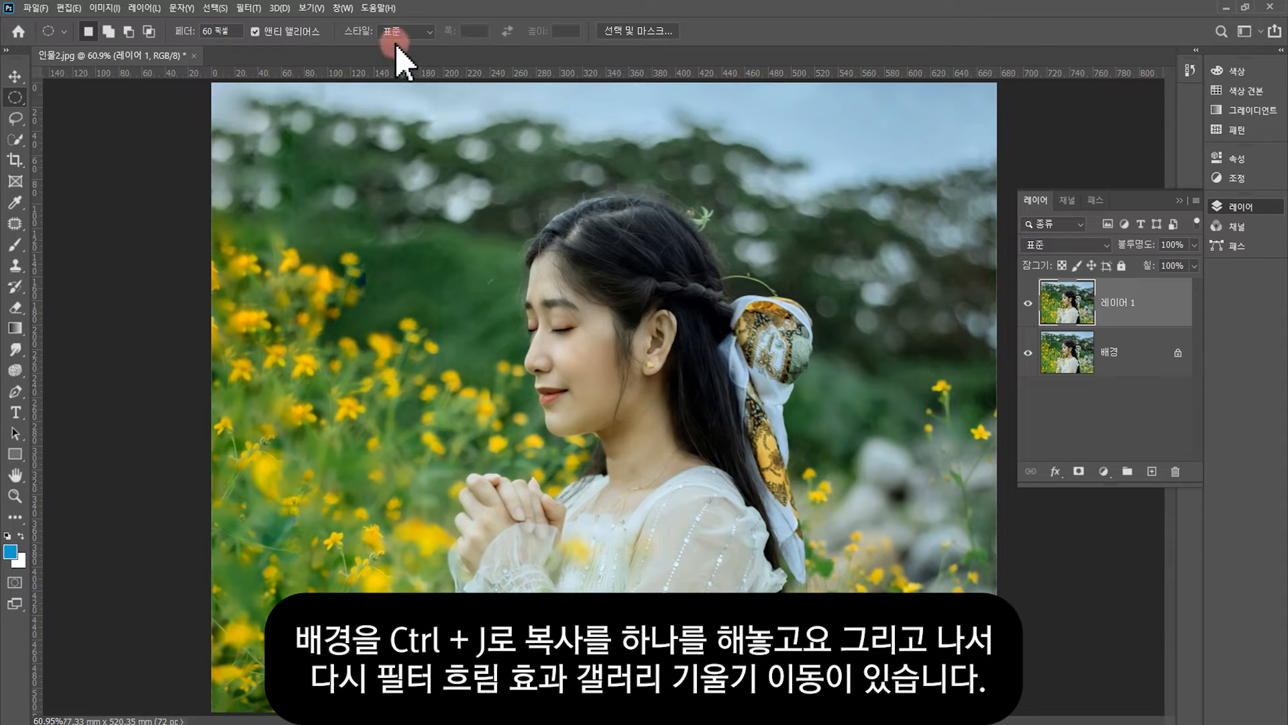
left_click(249, 8)
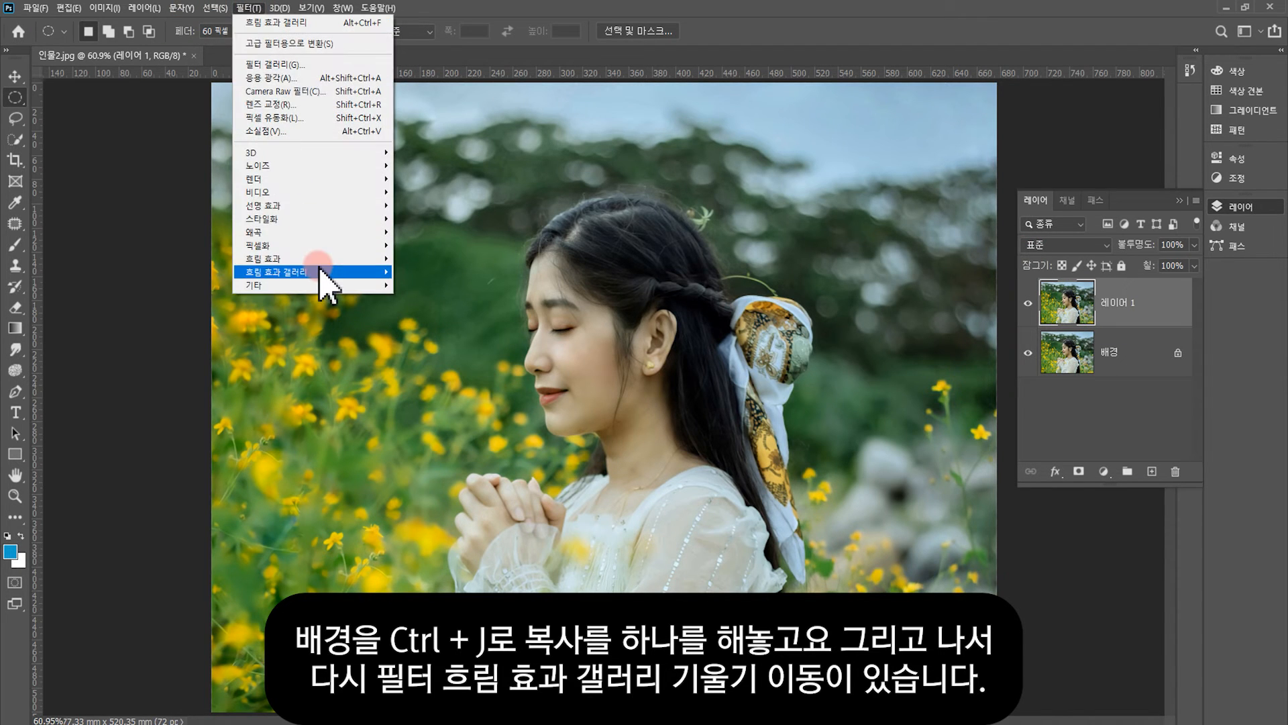
mouse_move(325, 273)
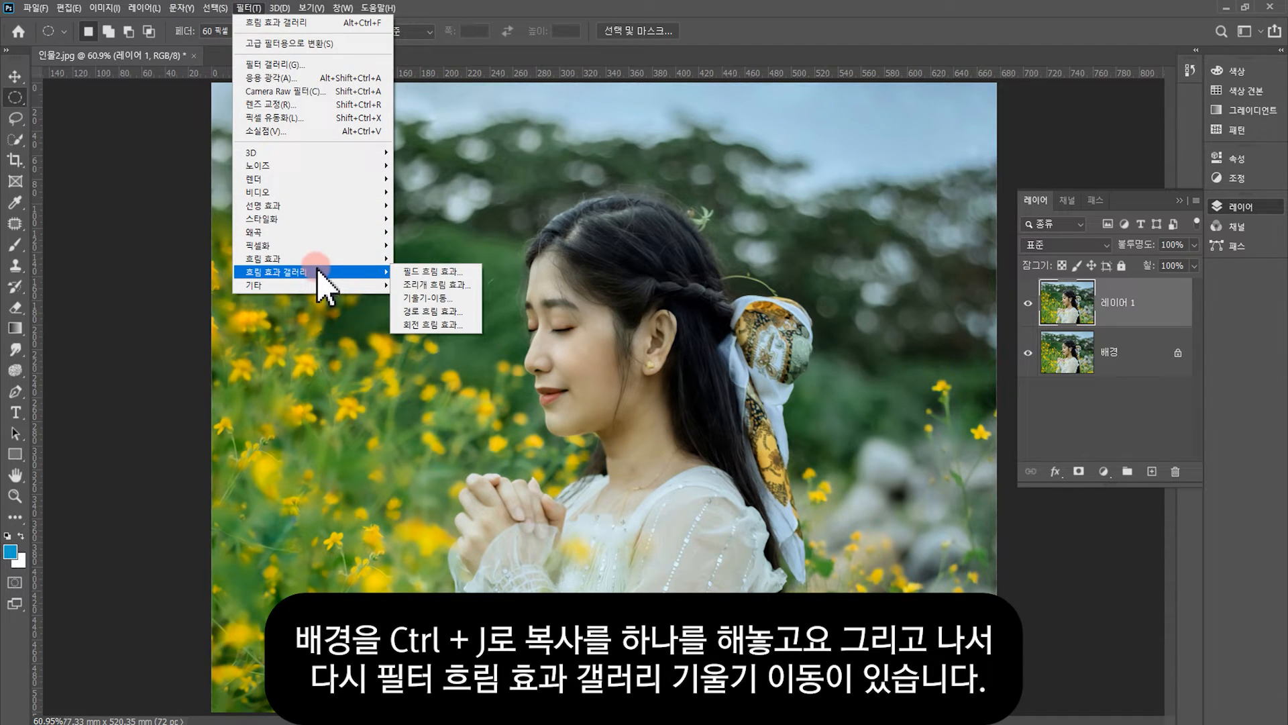
left_click(420, 298)
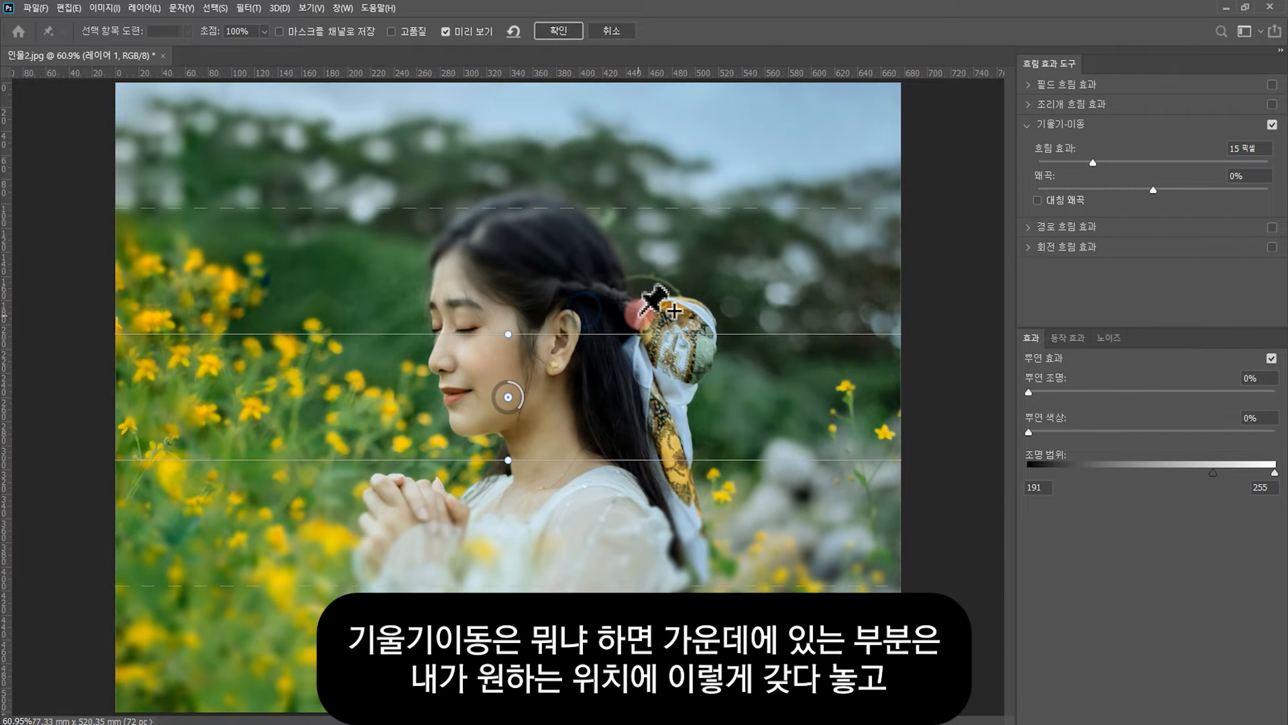
Centre the Tilt-Shift focus on the face near the eye, and rotate its lines to slope down to the right with a wider upper transition
left_click_drag(507, 397, 465, 333)
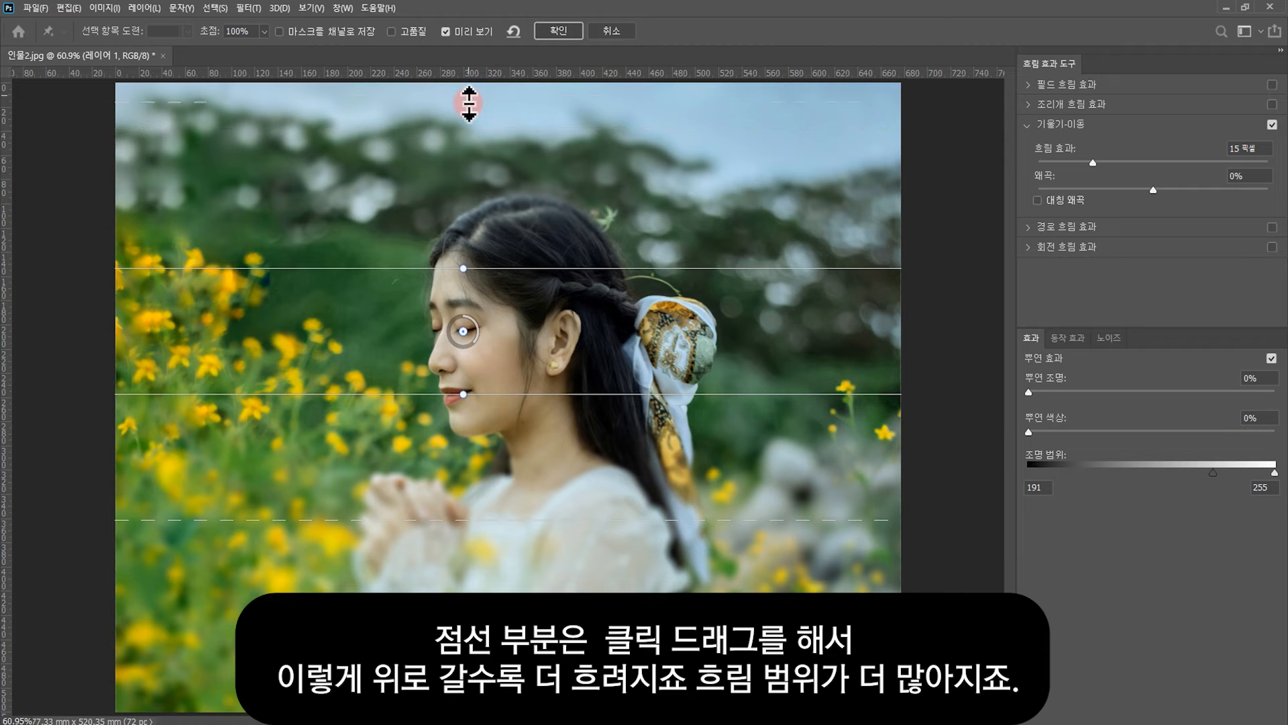
left_click_drag(476, 142, 478, 99)
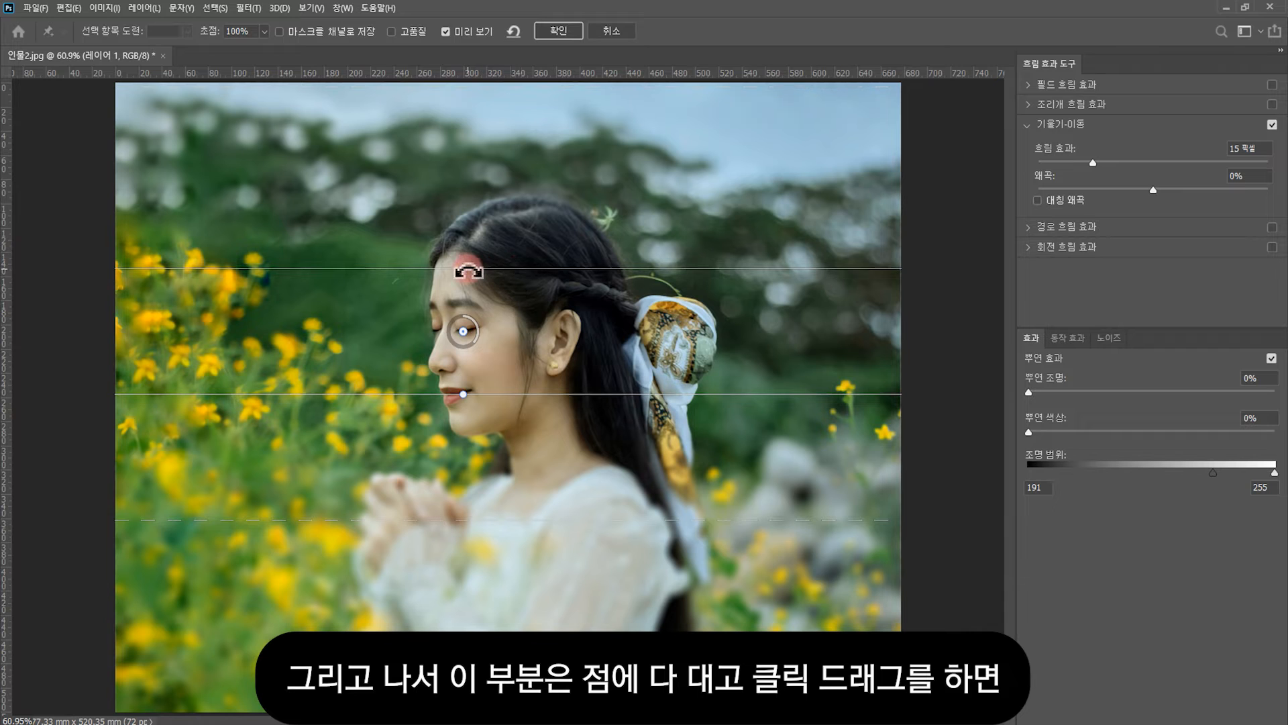
left_click_drag(465, 270, 470, 216)
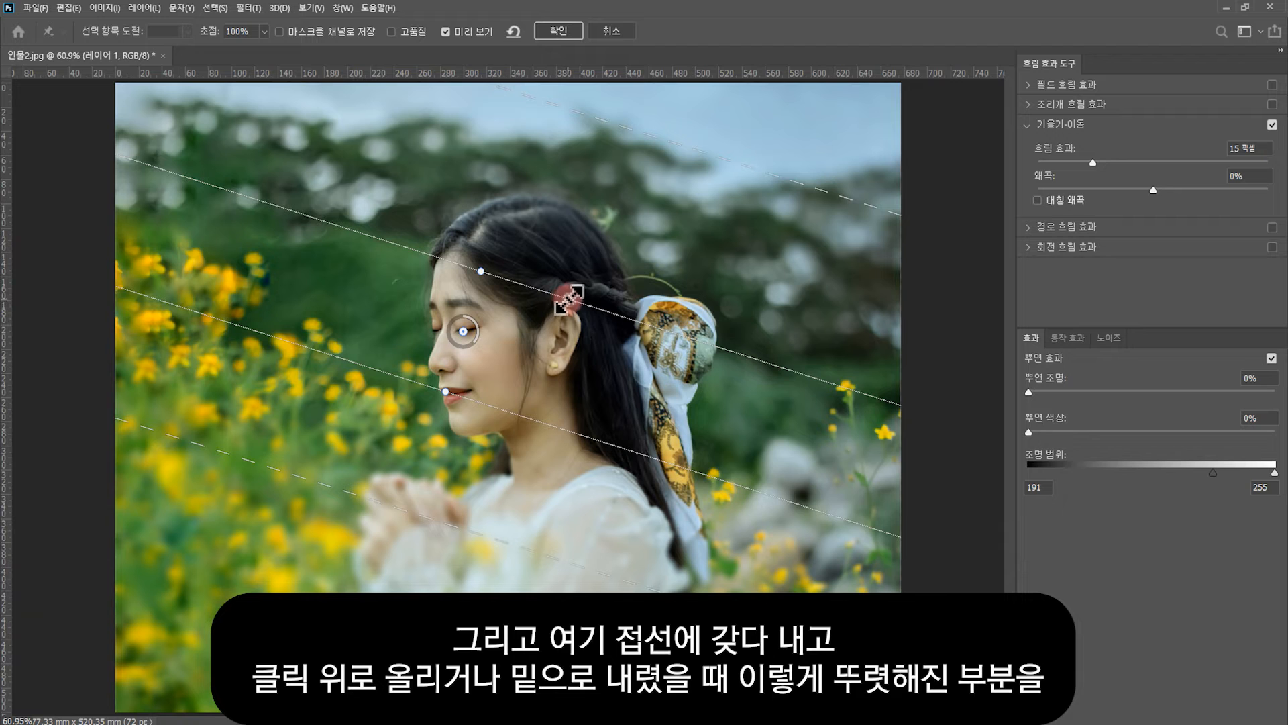
Narrow the sharp band to the eye area with the solid lines, pull the dashed lines inward, and apply the Tilt-Shift blur
left_click_drag(570, 297, 567, 339)
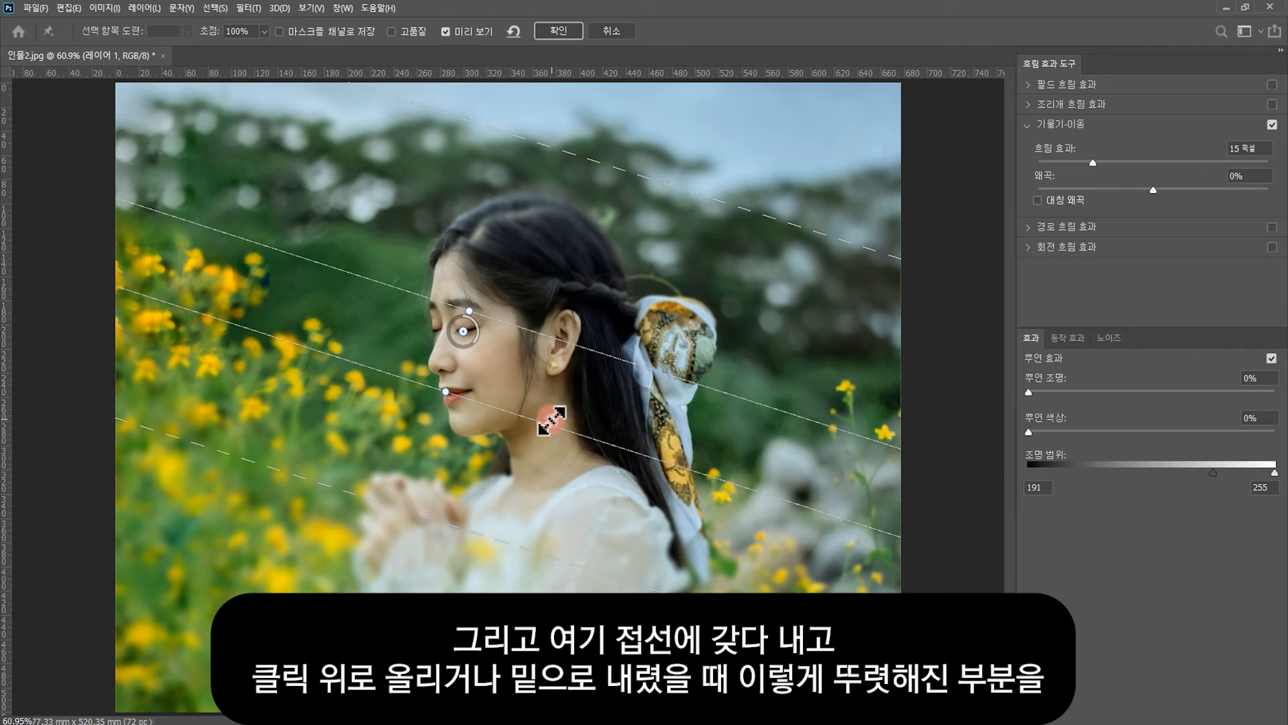
left_click_drag(544, 425, 550, 378)
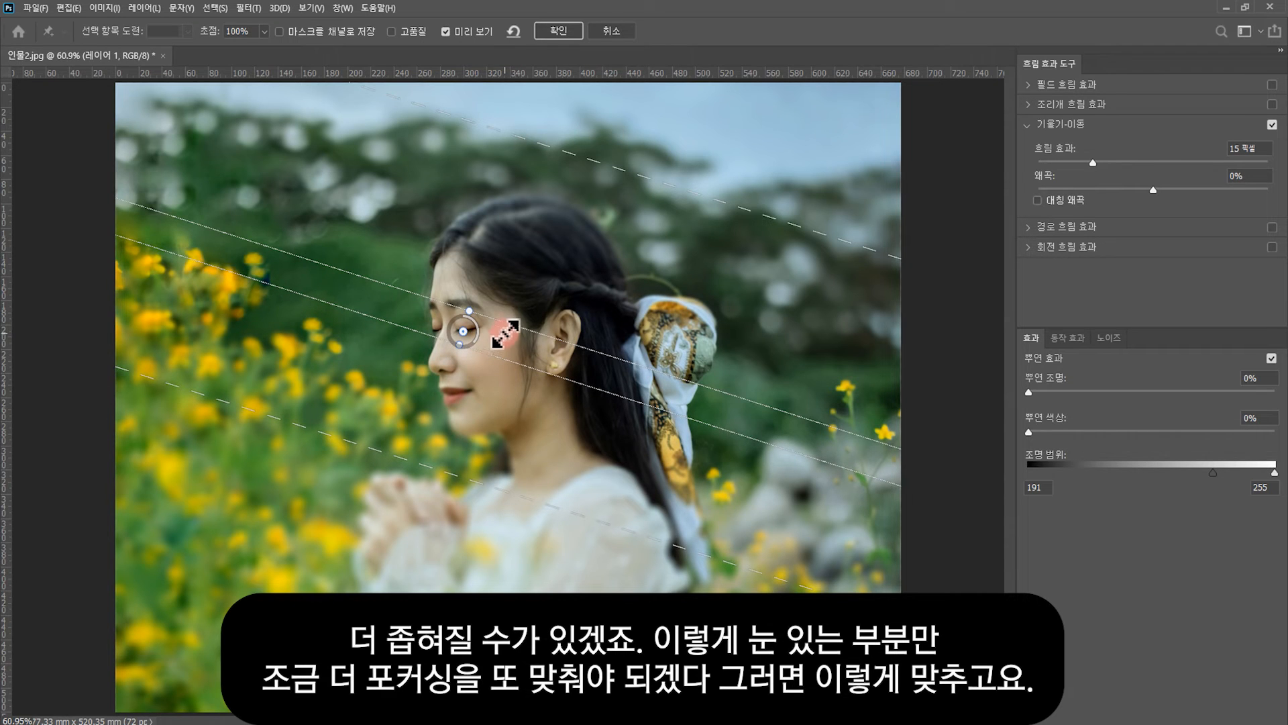
left_click_drag(508, 325, 507, 333)
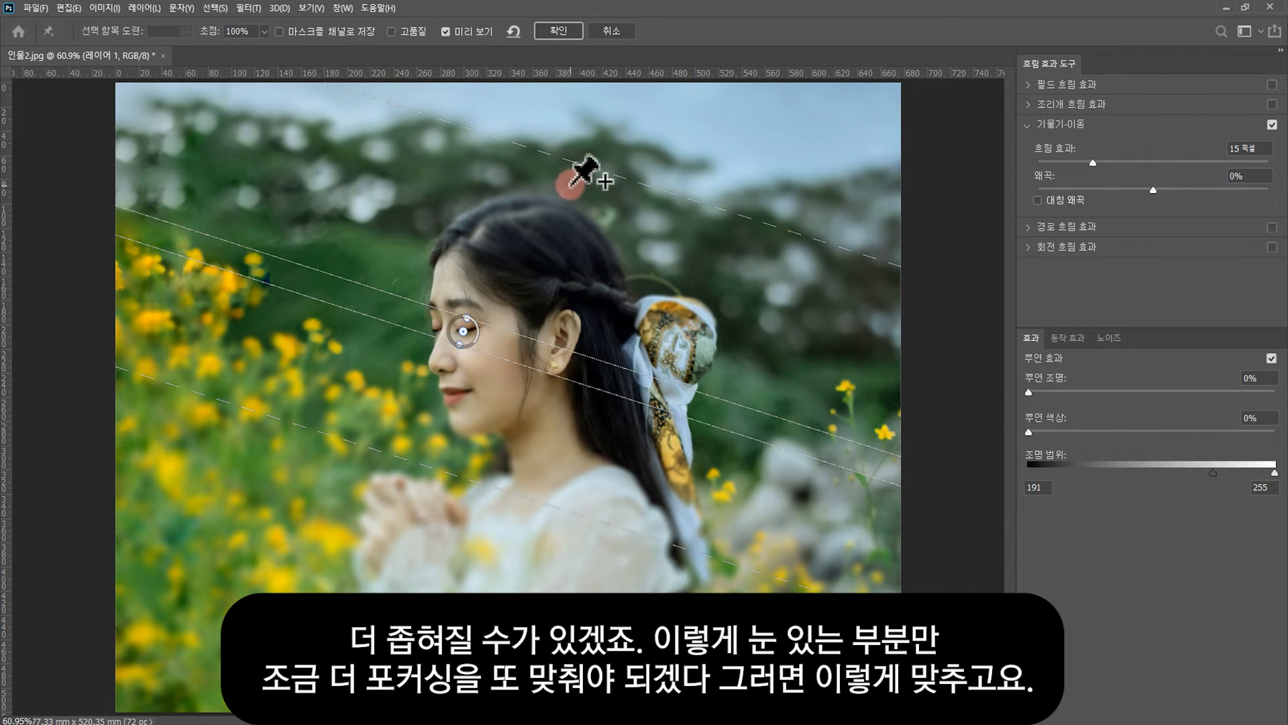
left_click_drag(571, 162, 553, 228)
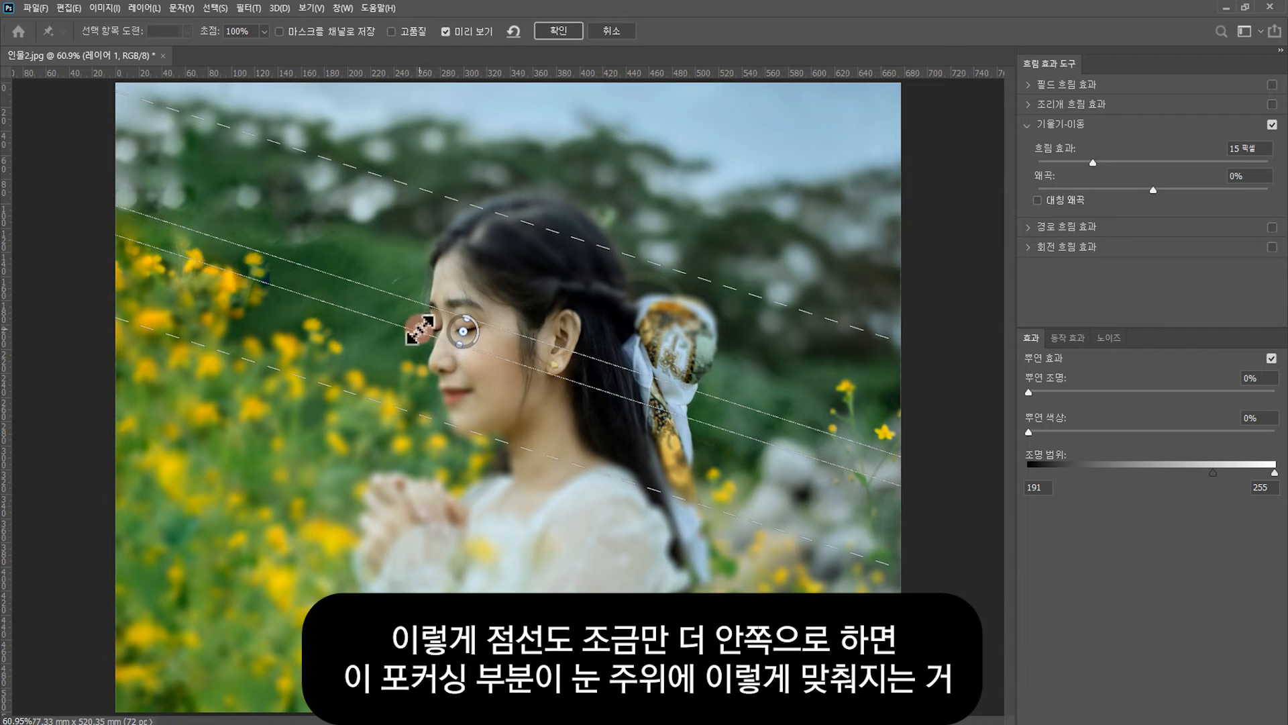
left_click(563, 32)
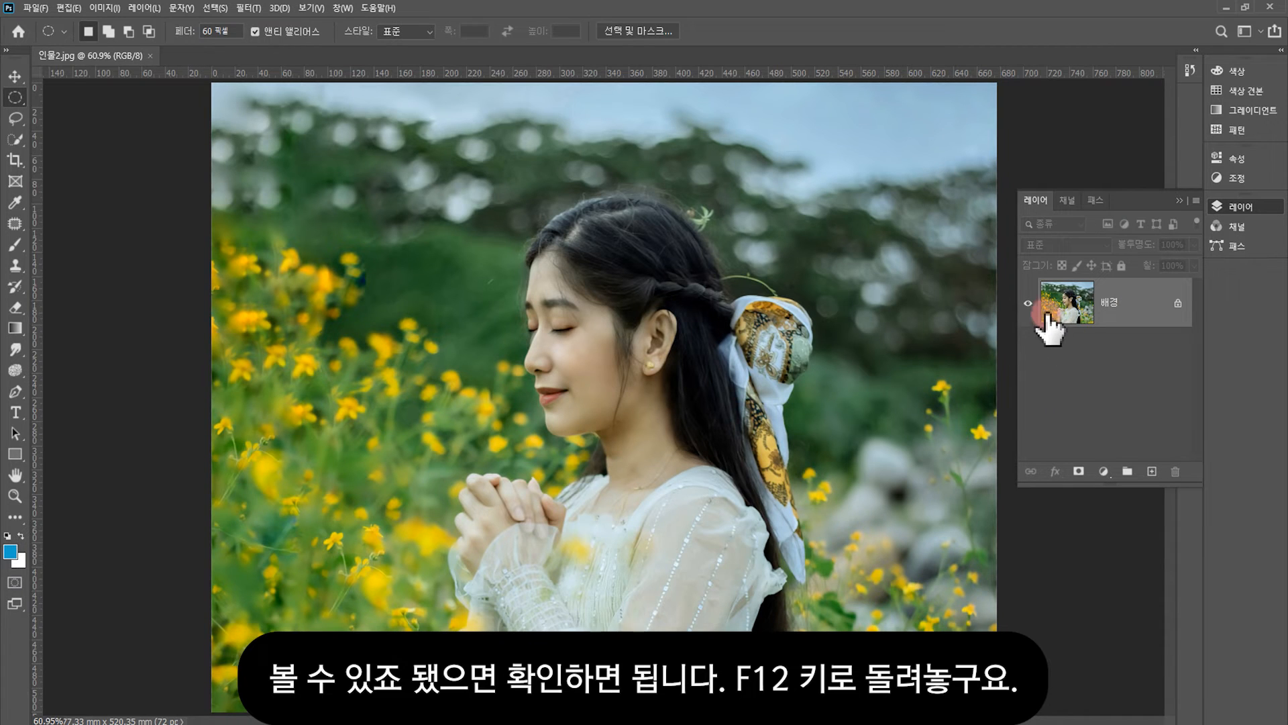
Revert the photo to its original state and duplicate the background layer
key("F12")
key("ctrl+j")
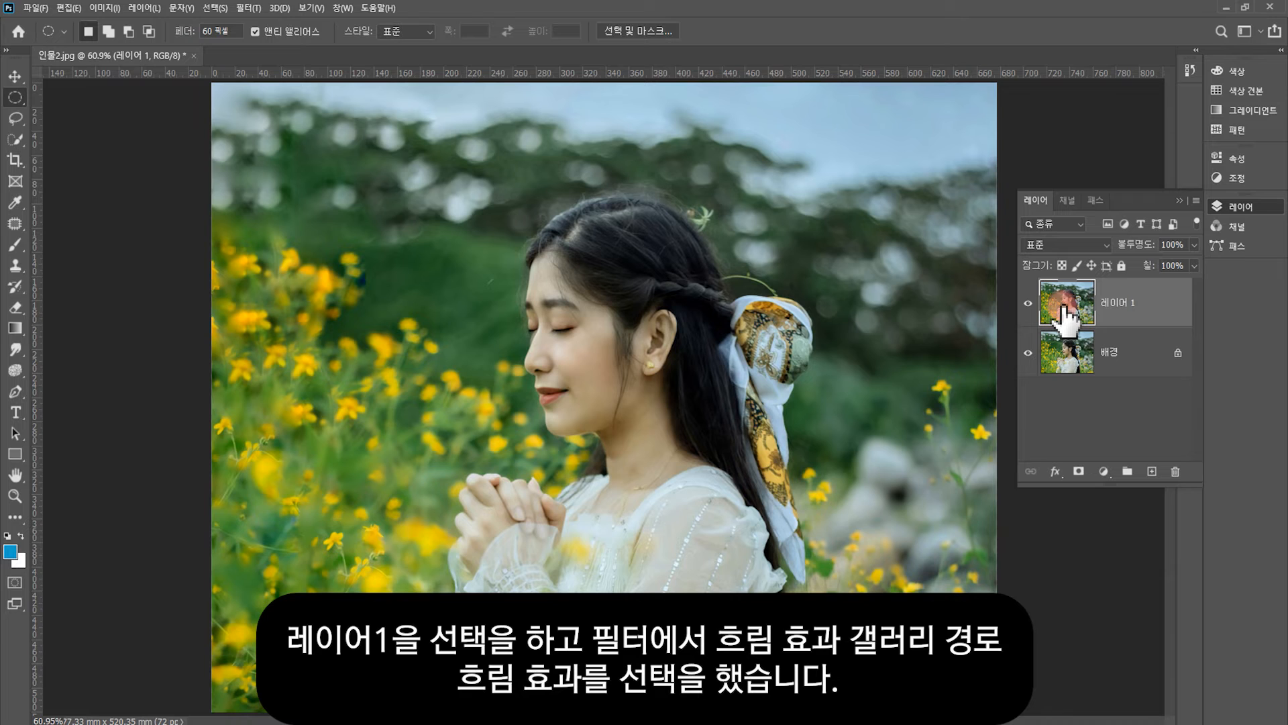
Open Path Blur for the duplicated layer and draw a seven-point curved path clockwise around the woman, from the yellow flowers to beside her hands
left_click(248, 8)
mouse_move(257, 276)
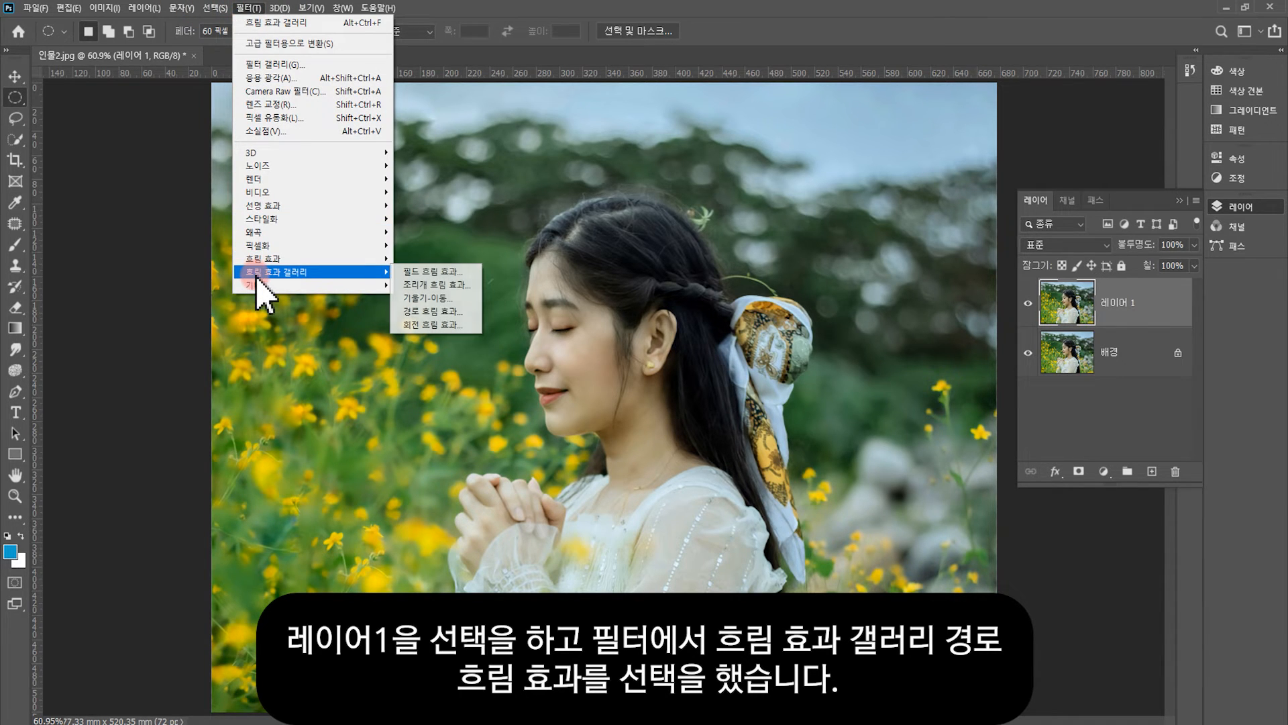
left_click(433, 312)
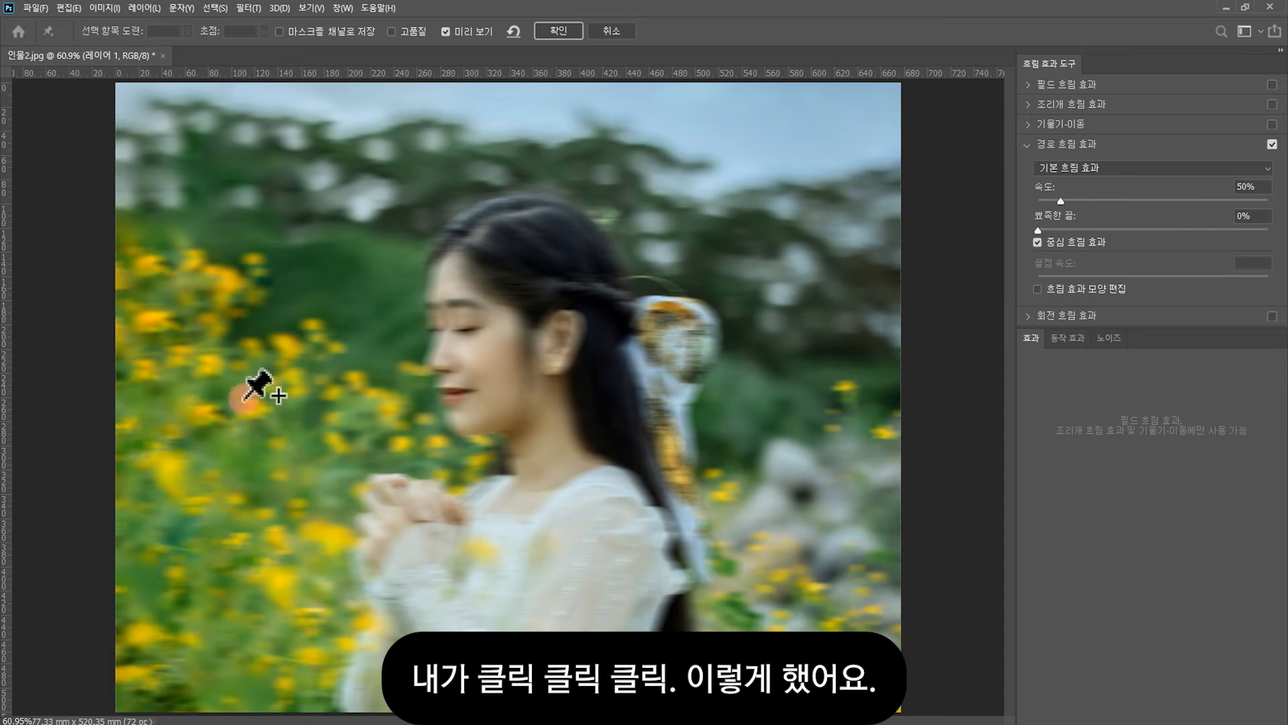
left_click(222, 329)
left_click(337, 206)
double_click(622, 186)
left_click(708, 391)
left_click(631, 567)
left_click(419, 586)
left_click(308, 504)
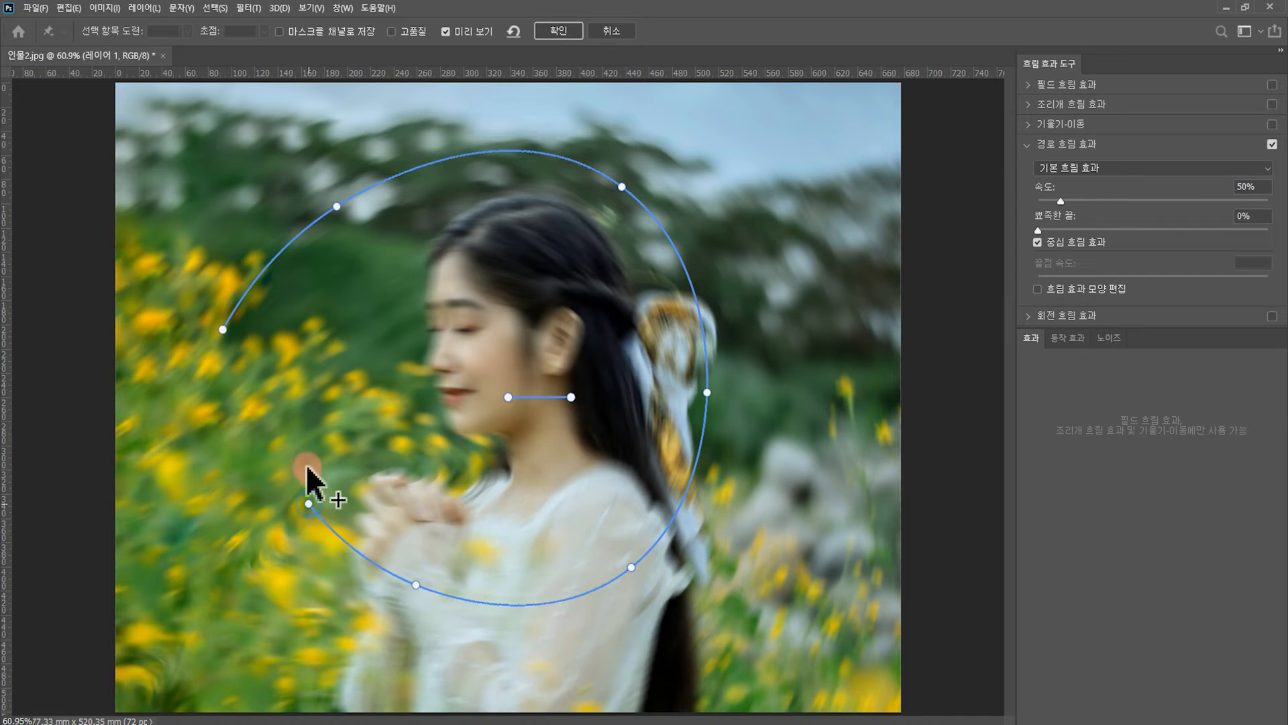
Extend the blur path up past her face to the hair, loop it back down to the photo's left edge, and apply the Path Blur
left_click(286, 383)
left_click(291, 321)
left_click(300, 302)
left_click(375, 258)
left_click(421, 218)
left_click(455, 198)
left_click(186, 151)
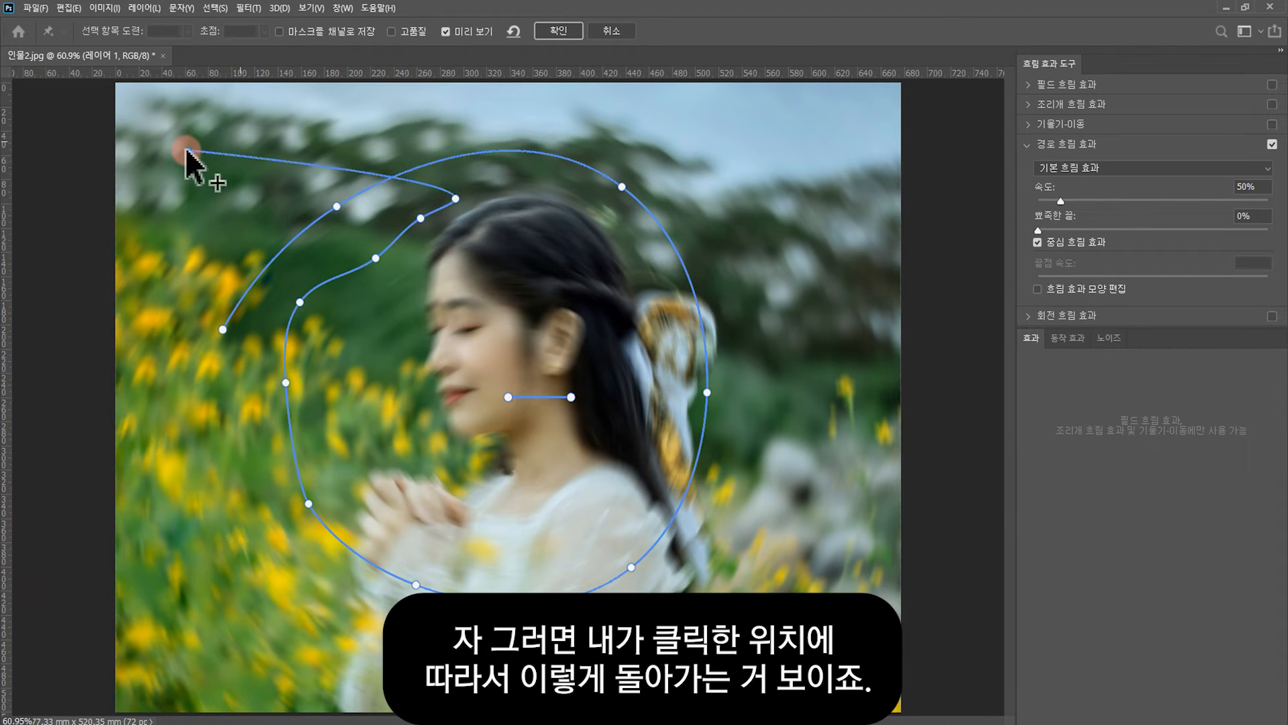
left_click(140, 257)
left_click(146, 486)
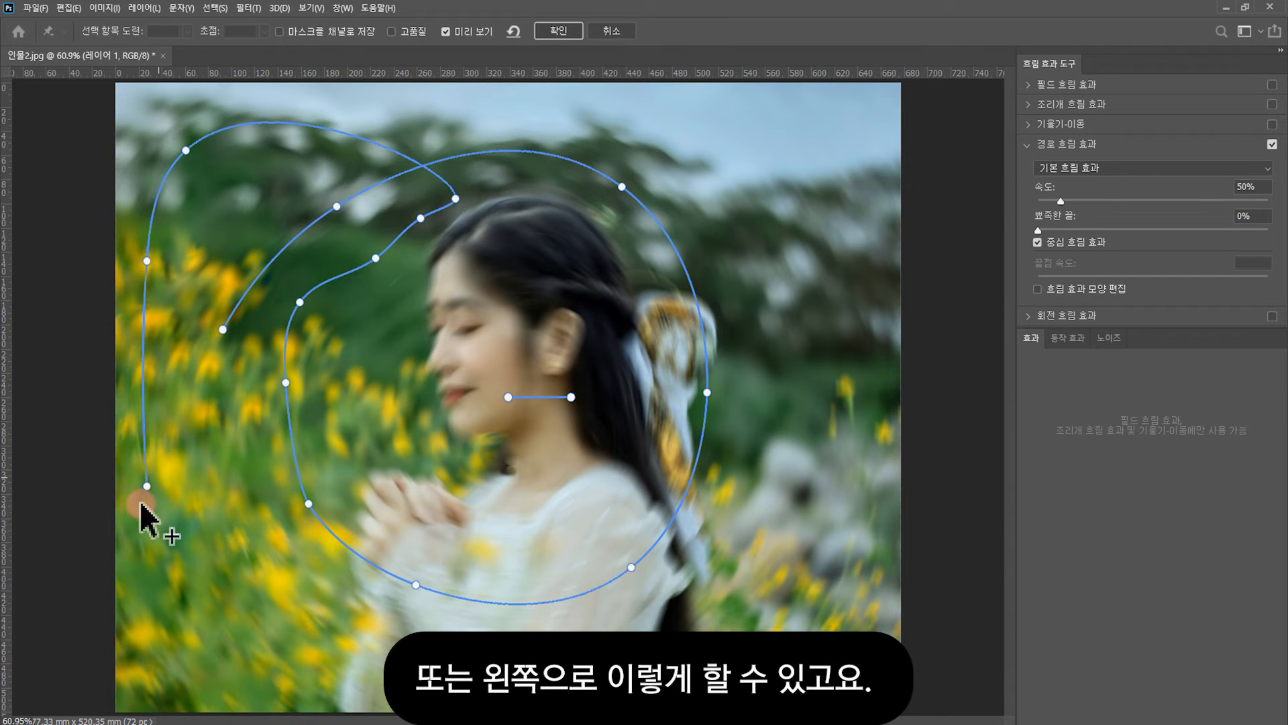
left_click(116, 574)
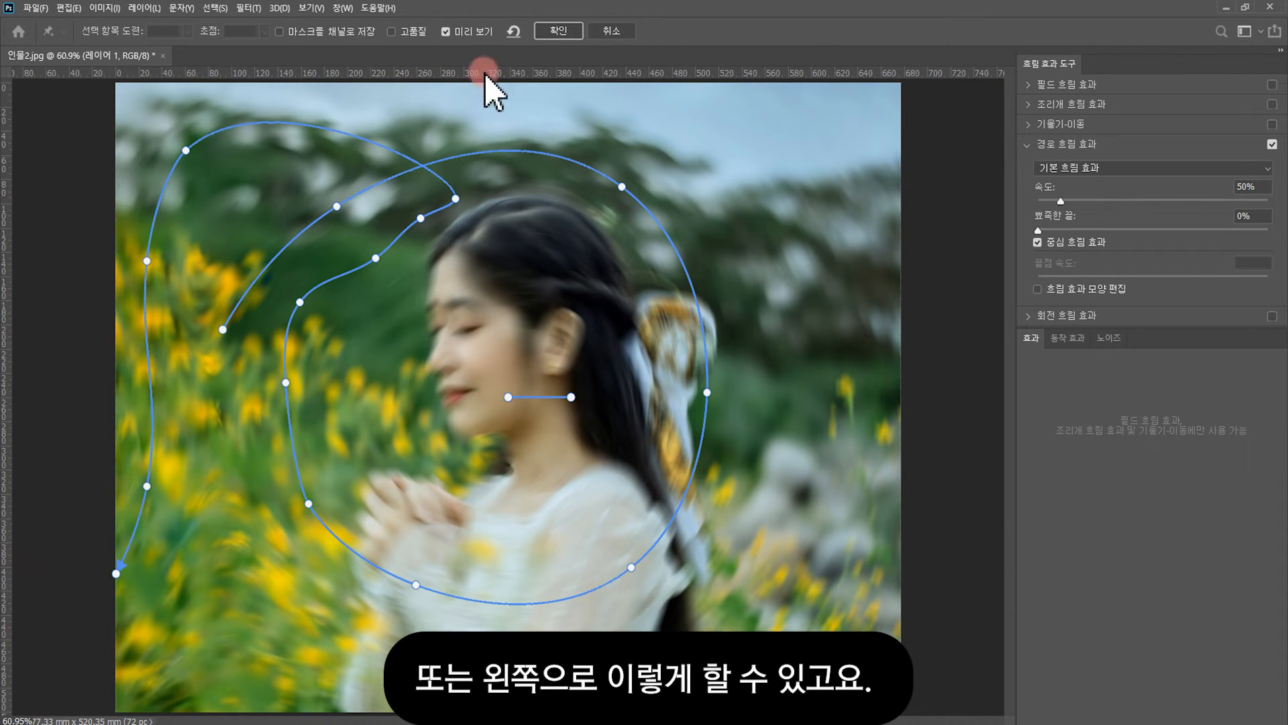
left_click(559, 30)
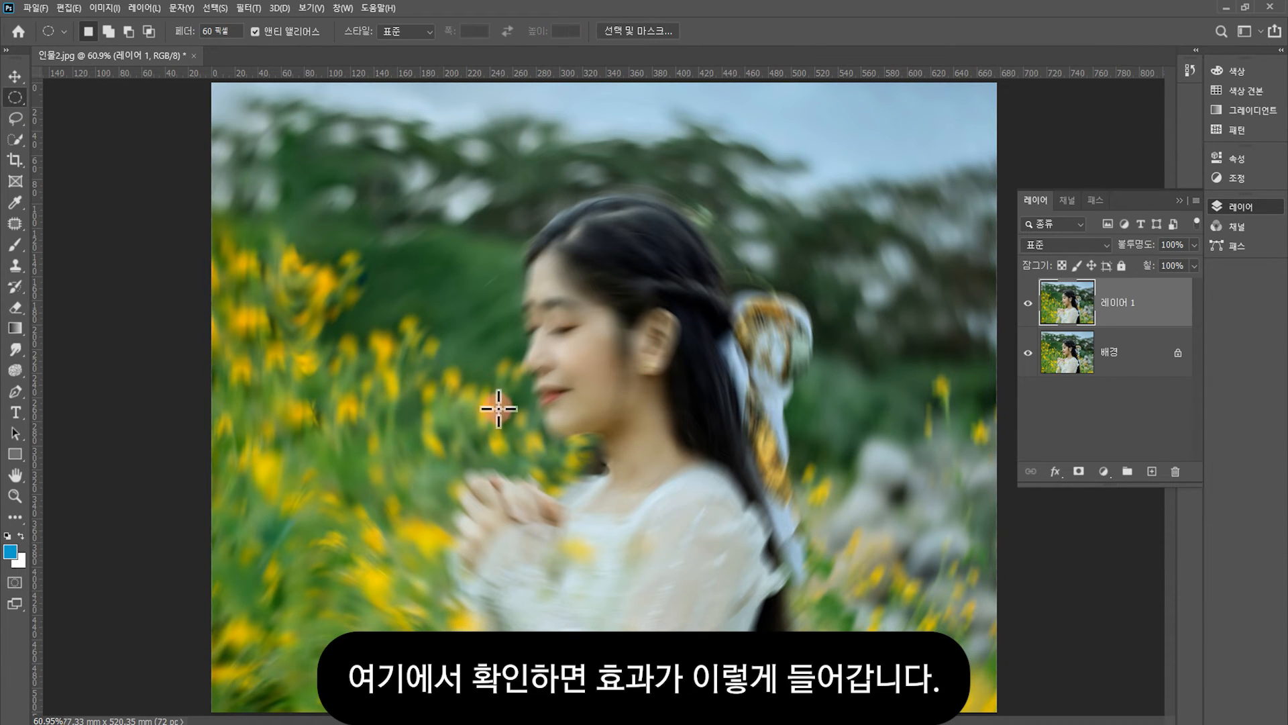
Add a layer mask to the blurred layer
left_click(1072, 305)
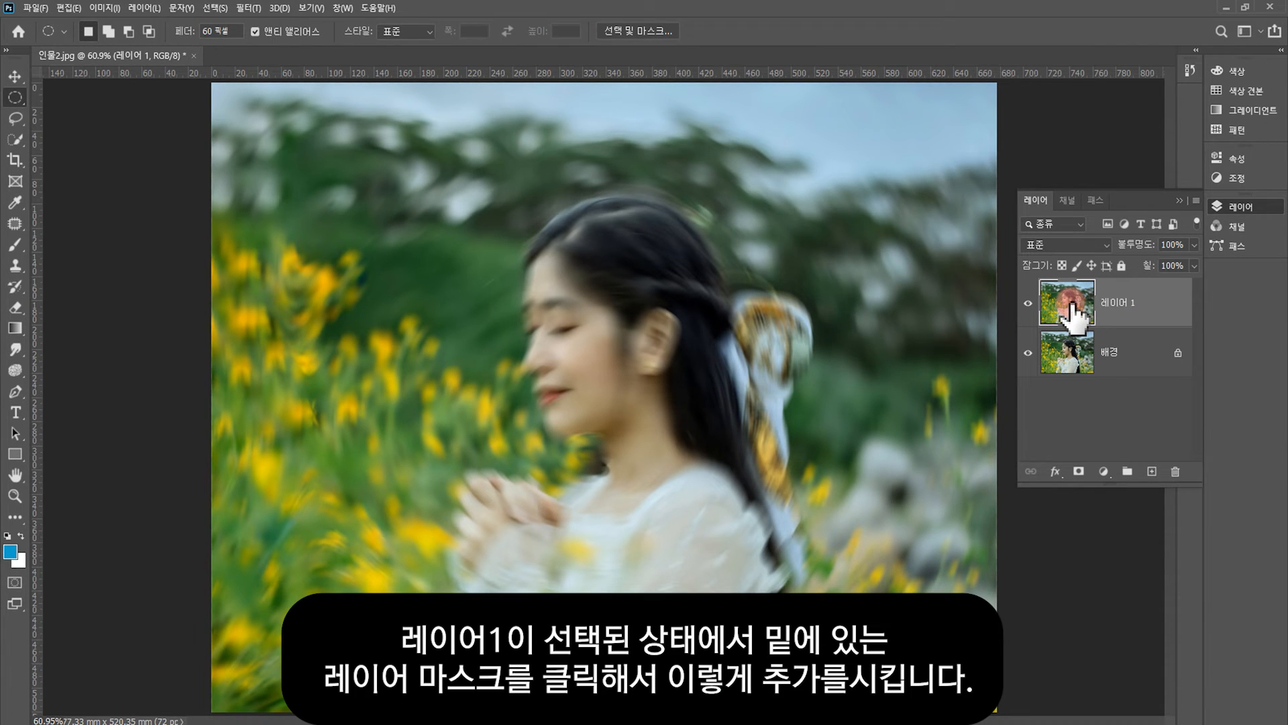
left_click(1078, 472)
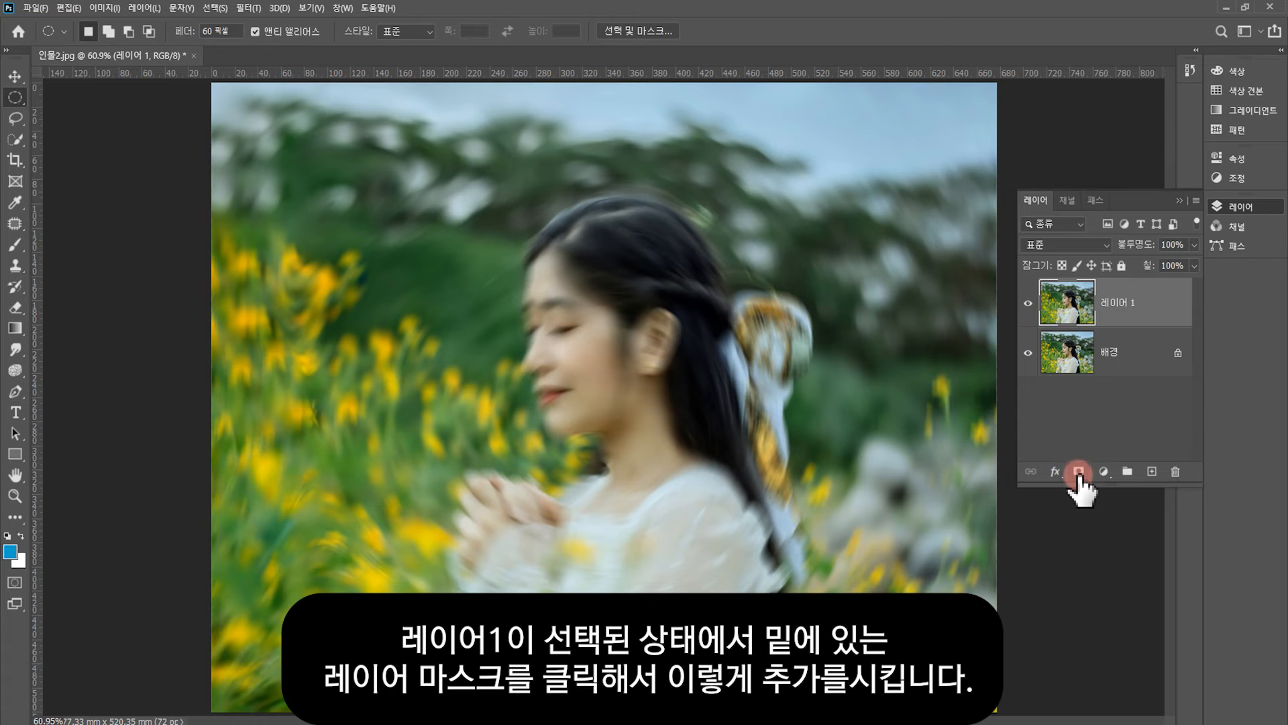
left_click(1078, 472)
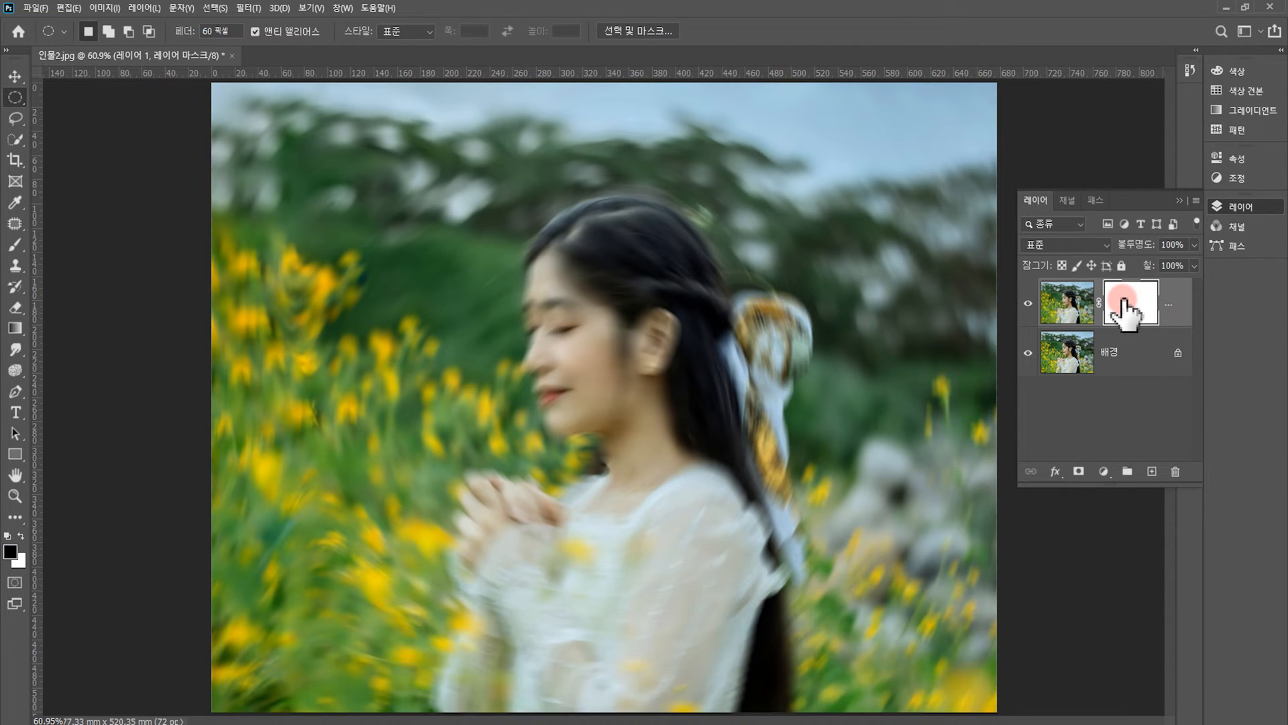
Select the Brush tool for the mask, try a hardness of 100%, and settle on the Soft Round preset with 0% hardness
key("b")
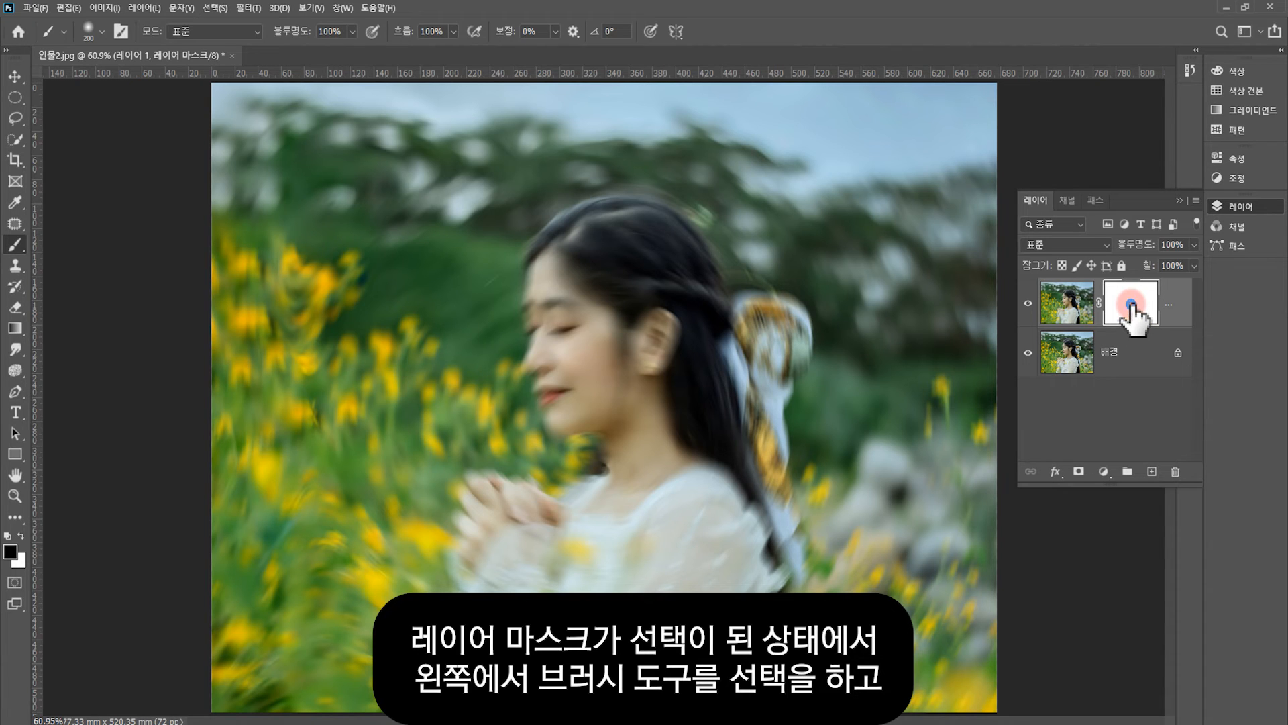
right_click(14, 245)
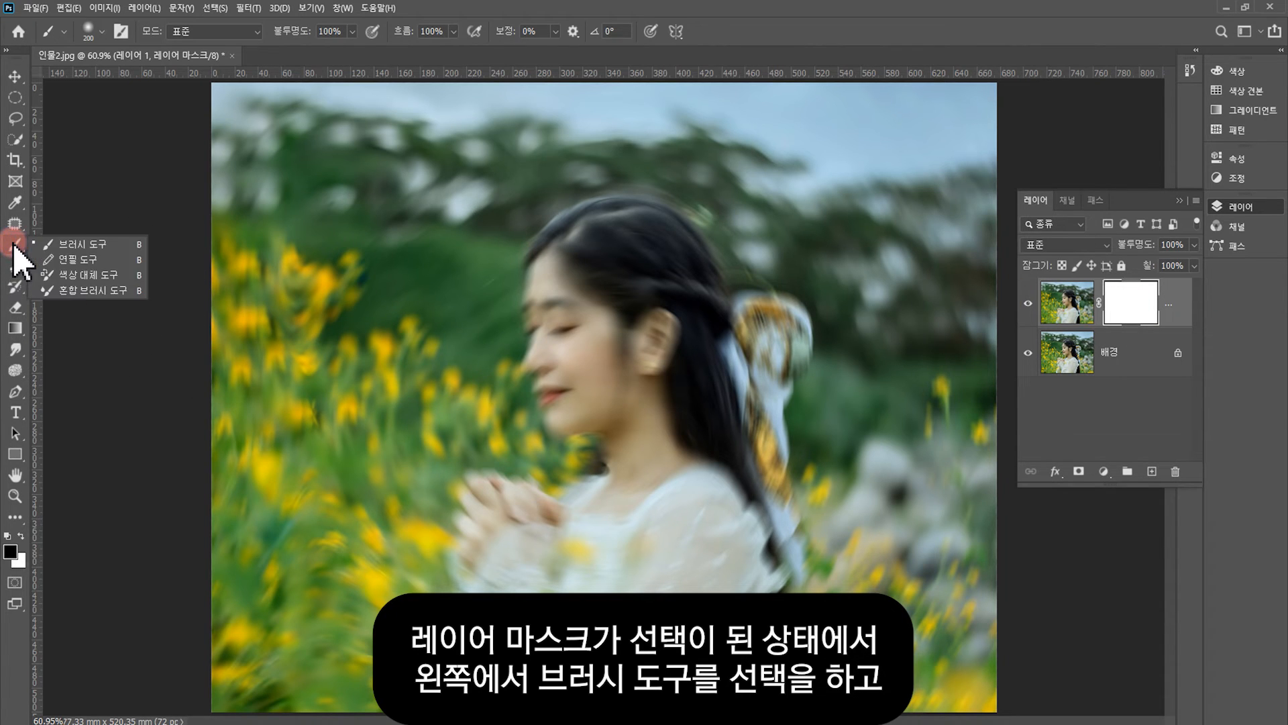
left_click(10, 247)
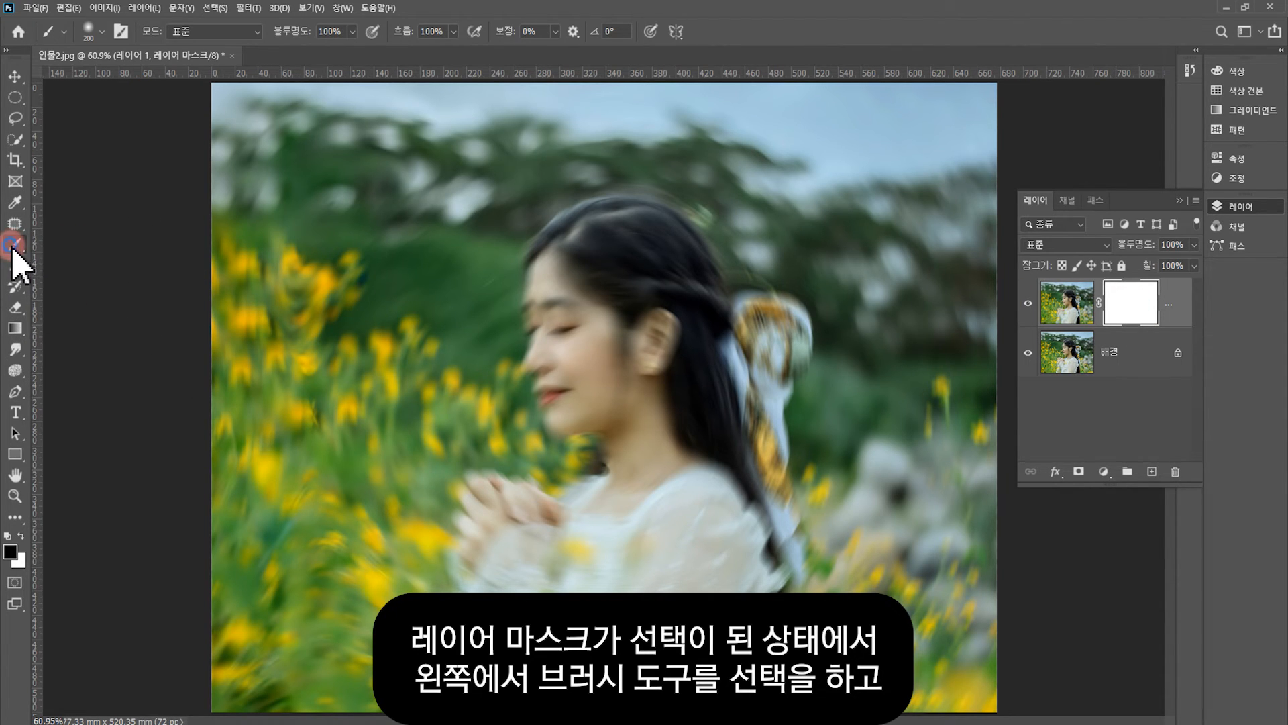
left_click(92, 33)
left_click_drag(76, 115, 186, 115)
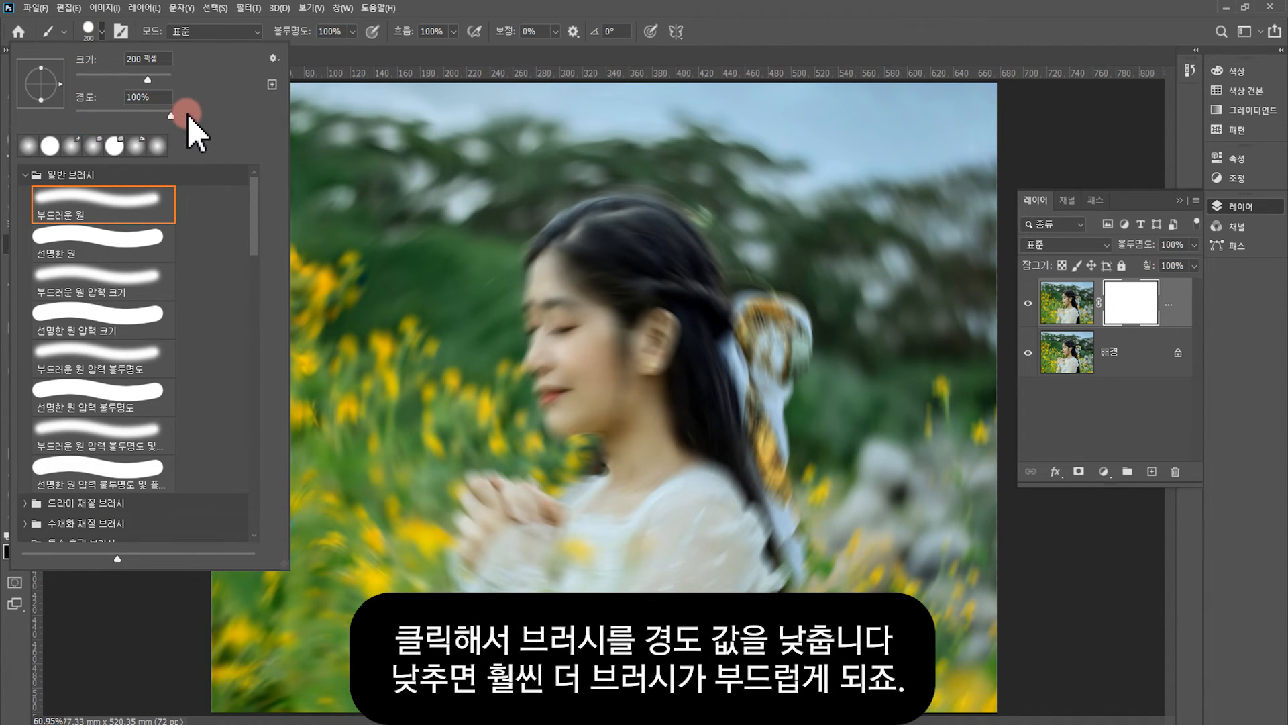
left_click(78, 203)
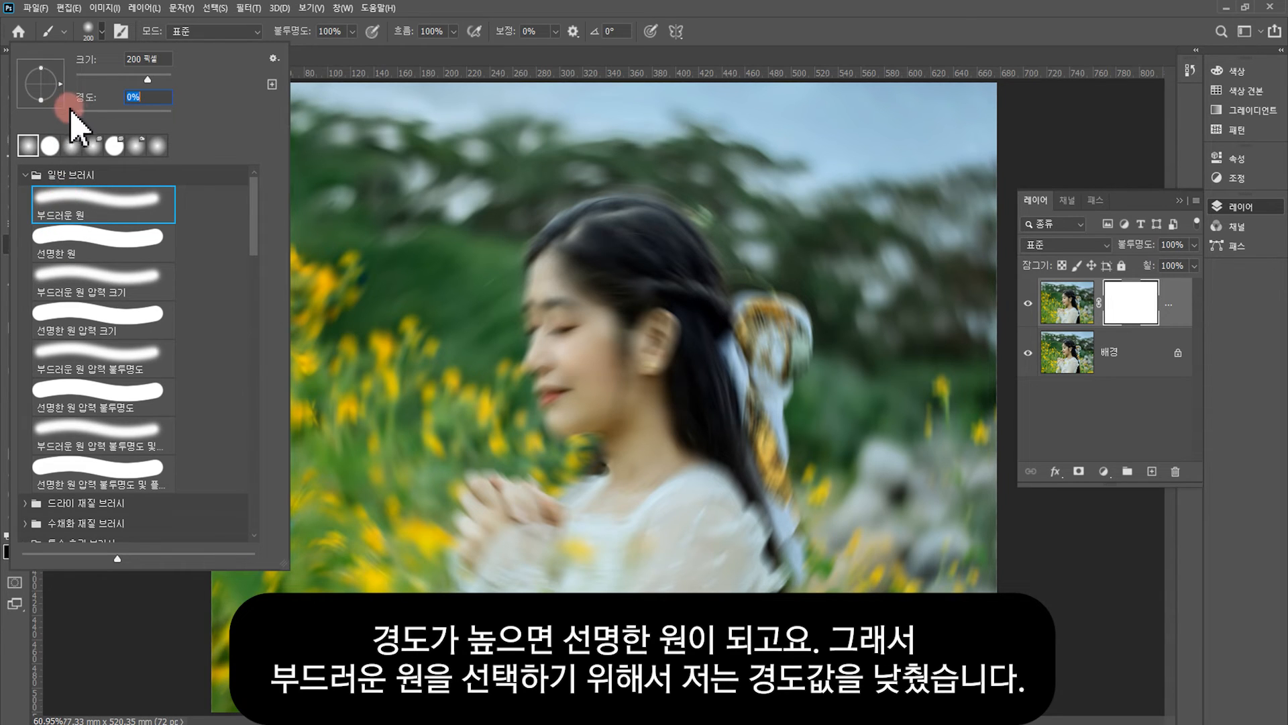
left_click_drag(77, 113, 29, 103)
left_click(101, 199)
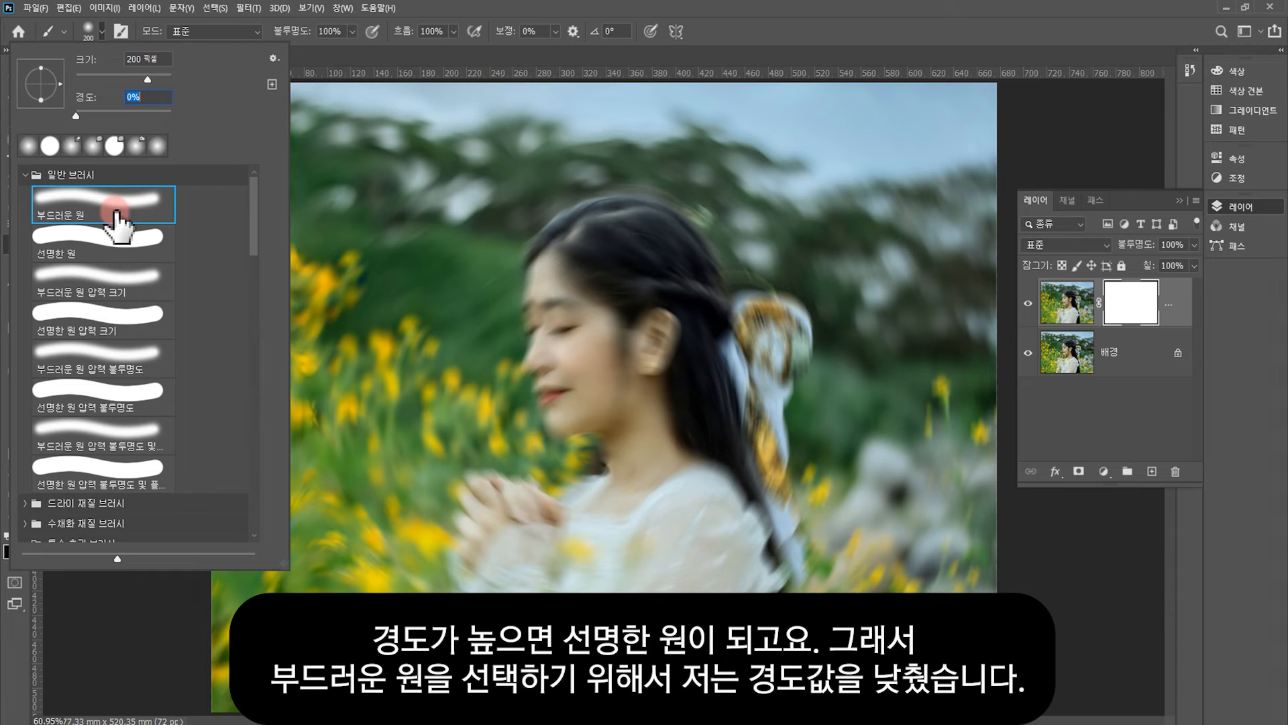
key("Return")
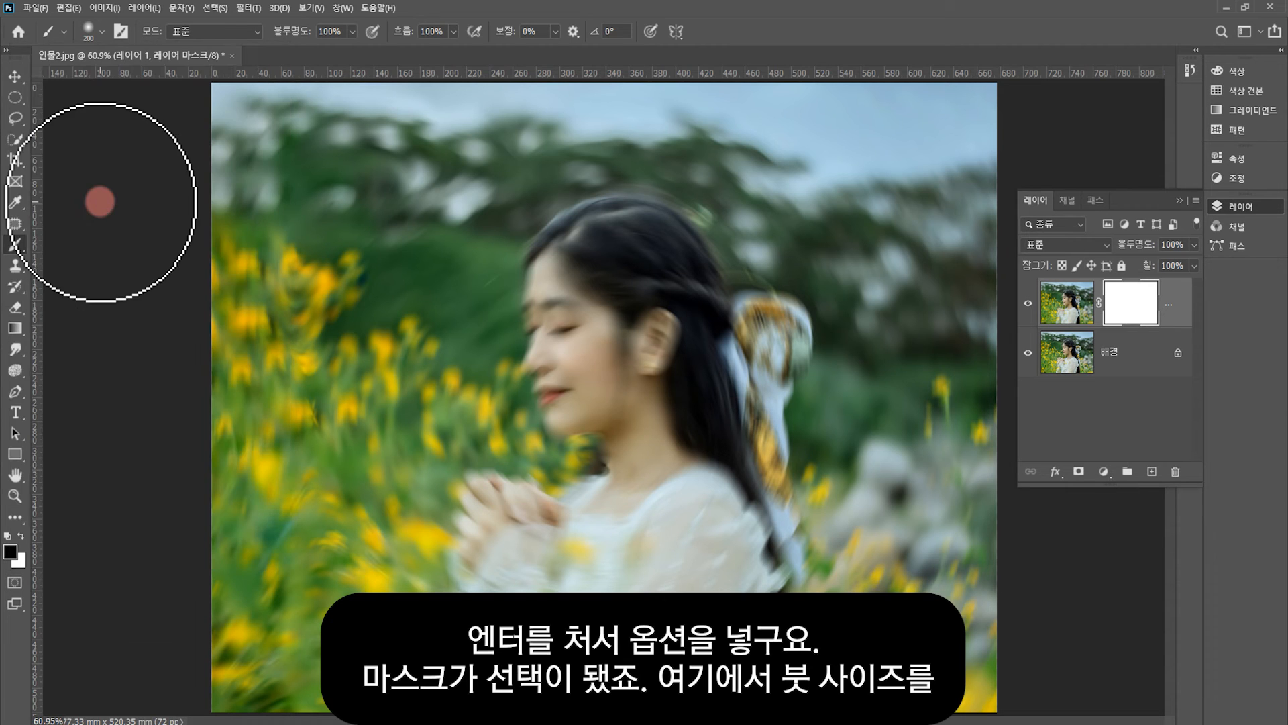
Try a brush size of 800 px for the layer mask and bring it back down to 400 px
left_click(1136, 300)
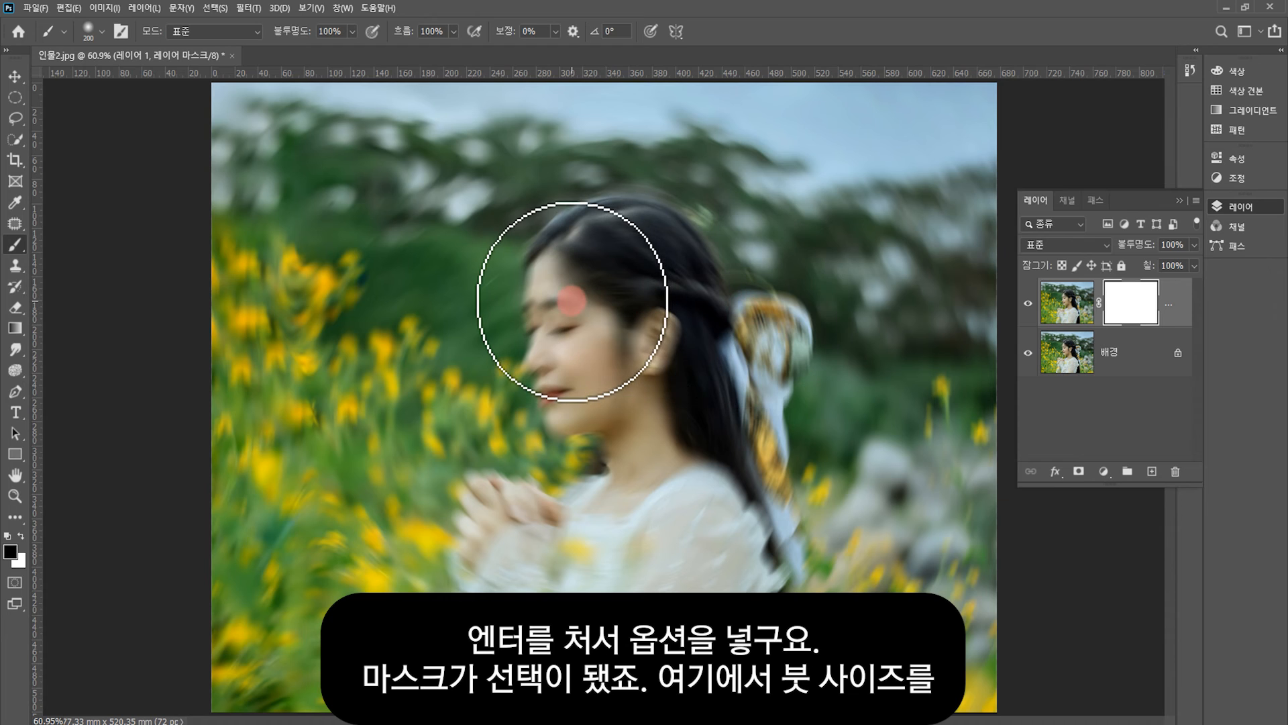
key("bracketright")
key("bracketright")
key("bracketright")
key("bracketright")
key("bracketright")
key("bracketright")
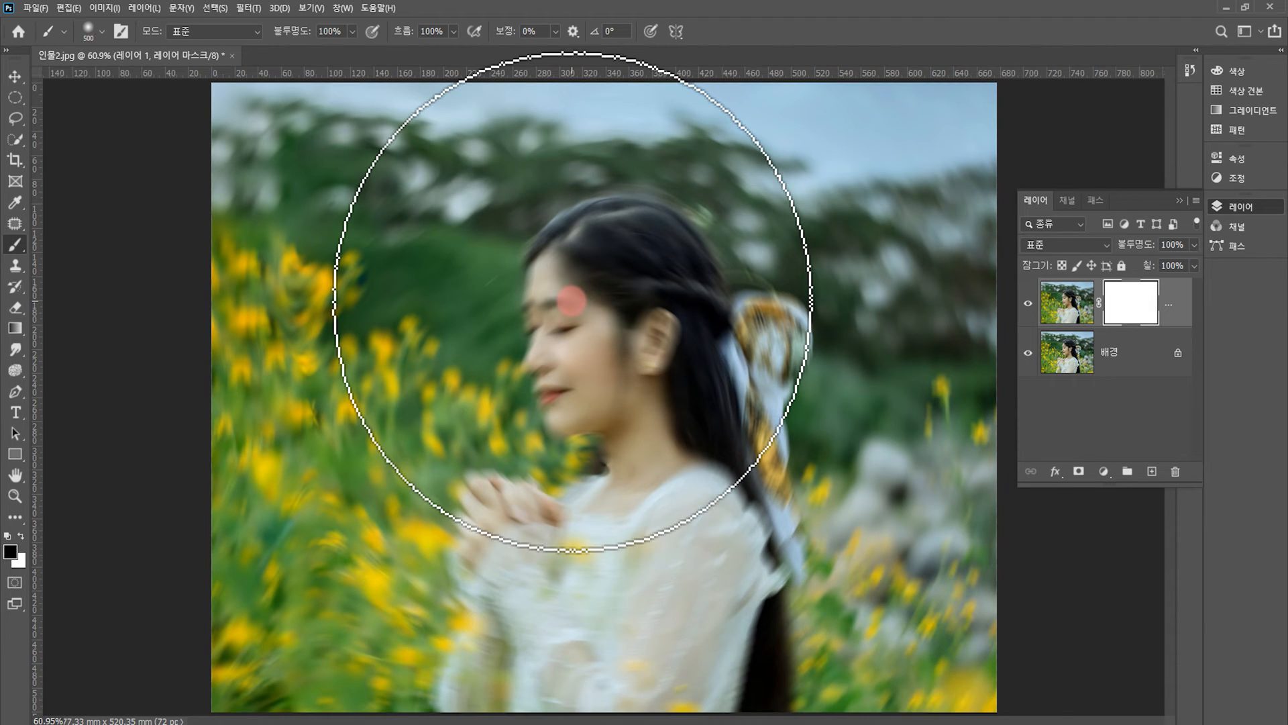
key("bracketright")
key("bracketright")
key("bracketright")
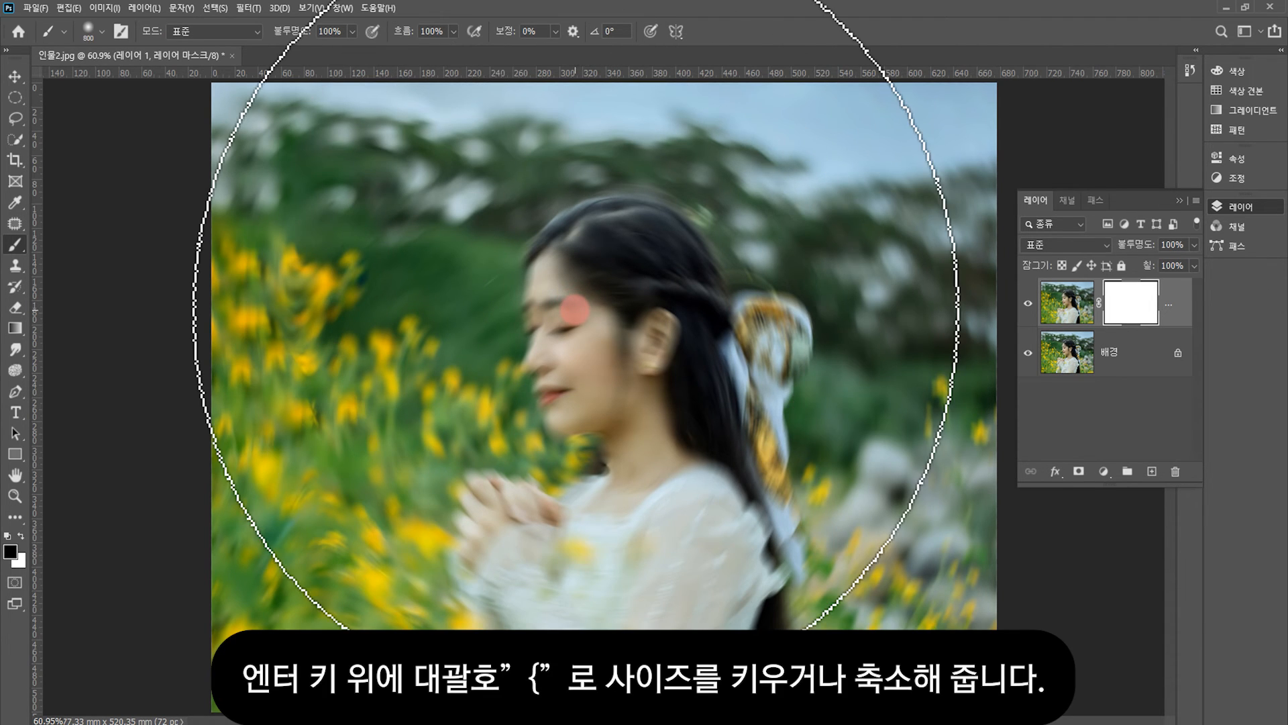
key("bracketleft")
key("bracketleft")
key("bracketleft")
key("bracketleft")
key("bracketleft")
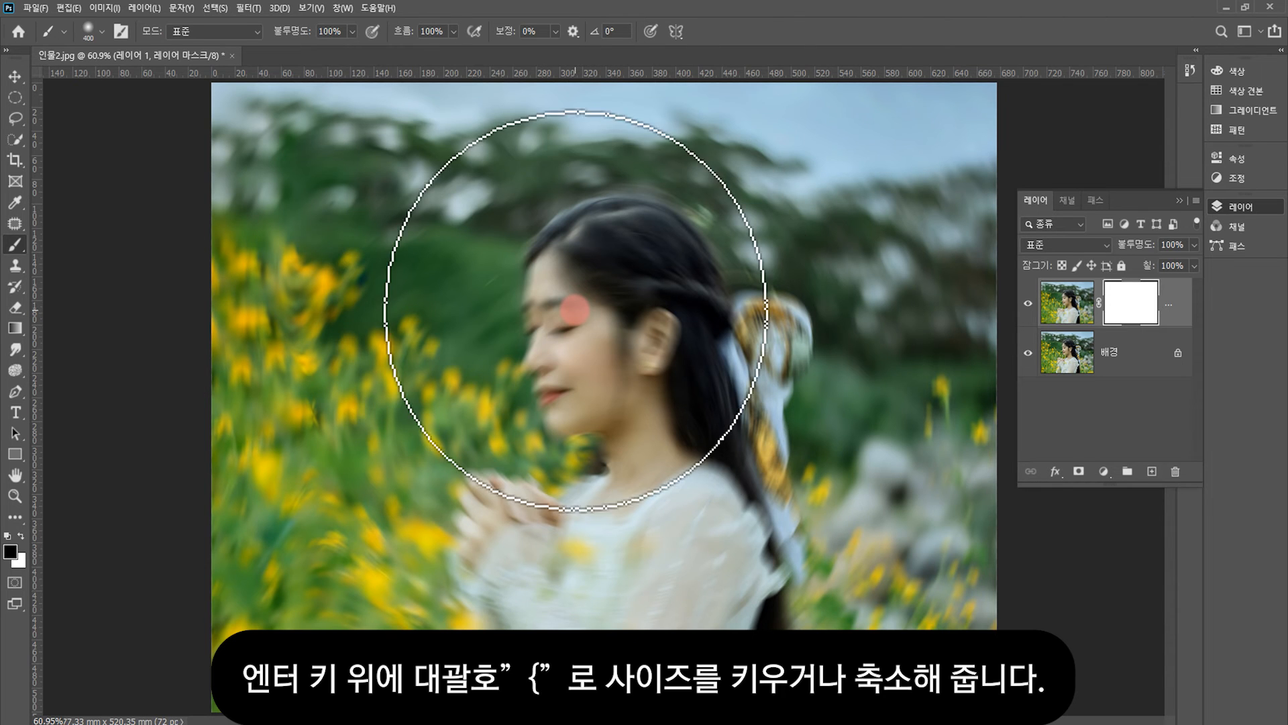
Paint black on the layer mask over the woman's face, neck and hands with the soft brush, reducing it to 300 px
left_click(576, 310)
left_click(552, 476)
left_click(552, 469)
left_click(669, 358)
left_click(553, 315)
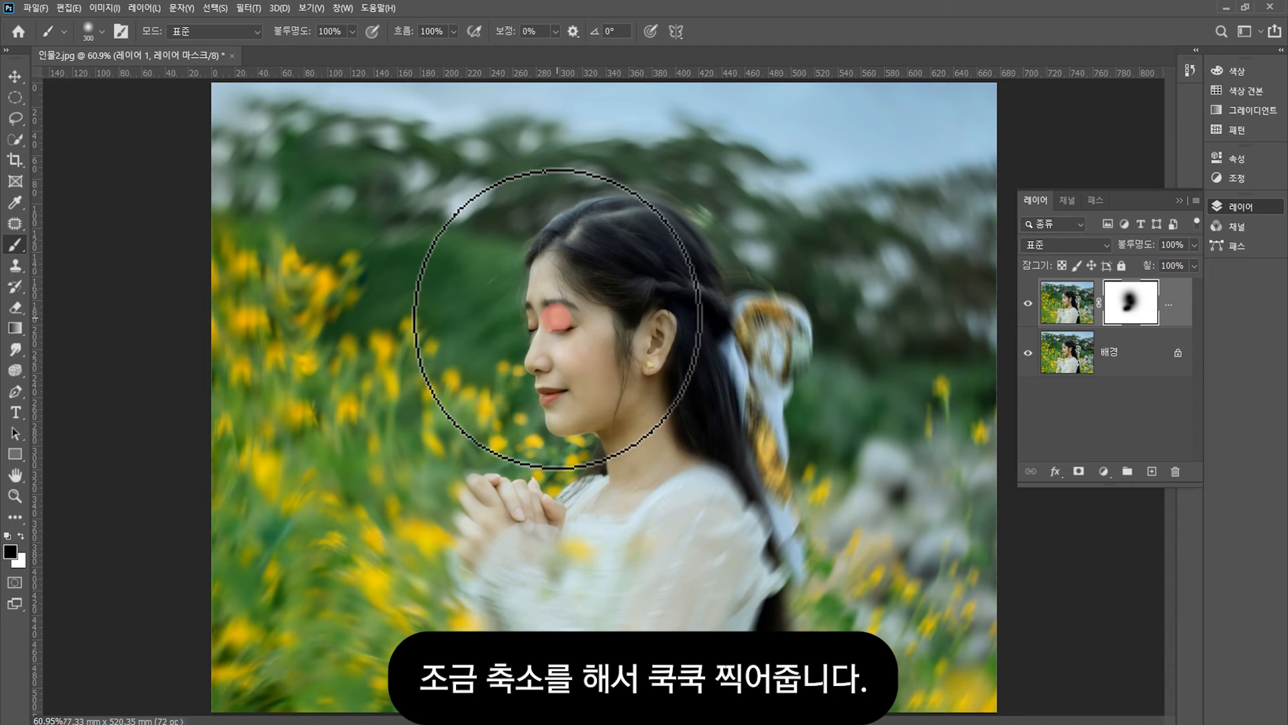
left_click(608, 429)
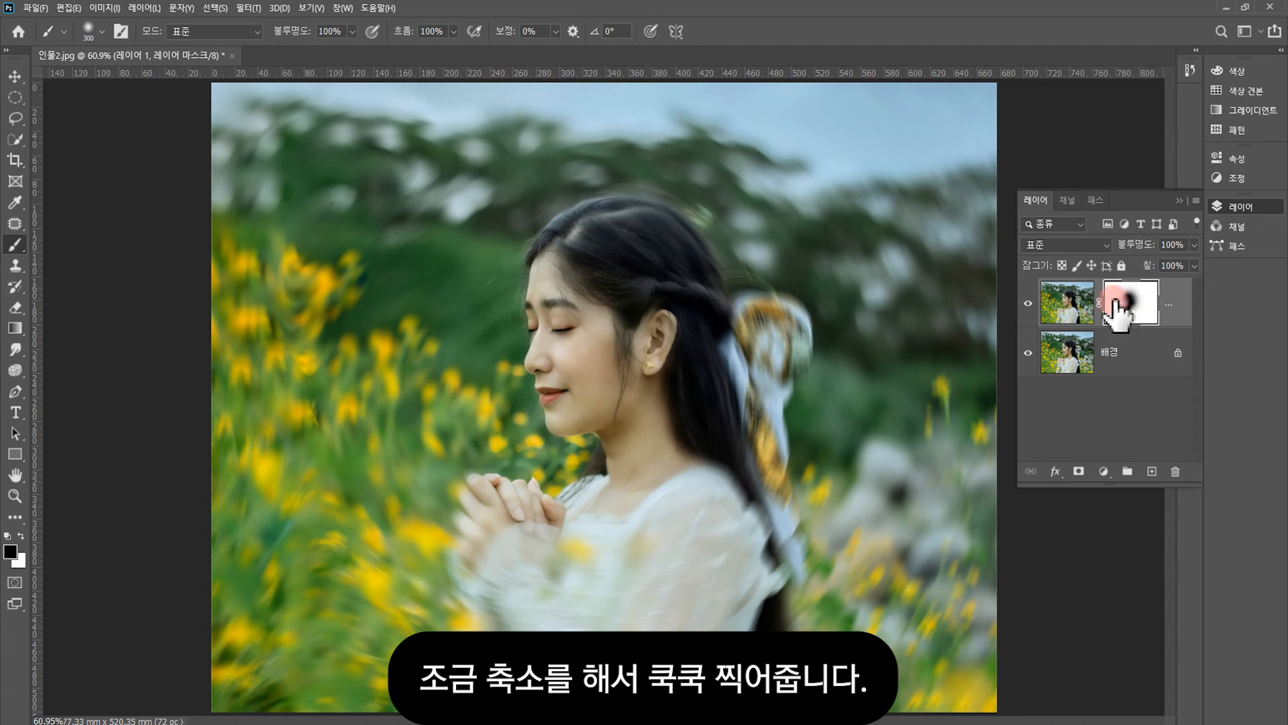
left_click(562, 316)
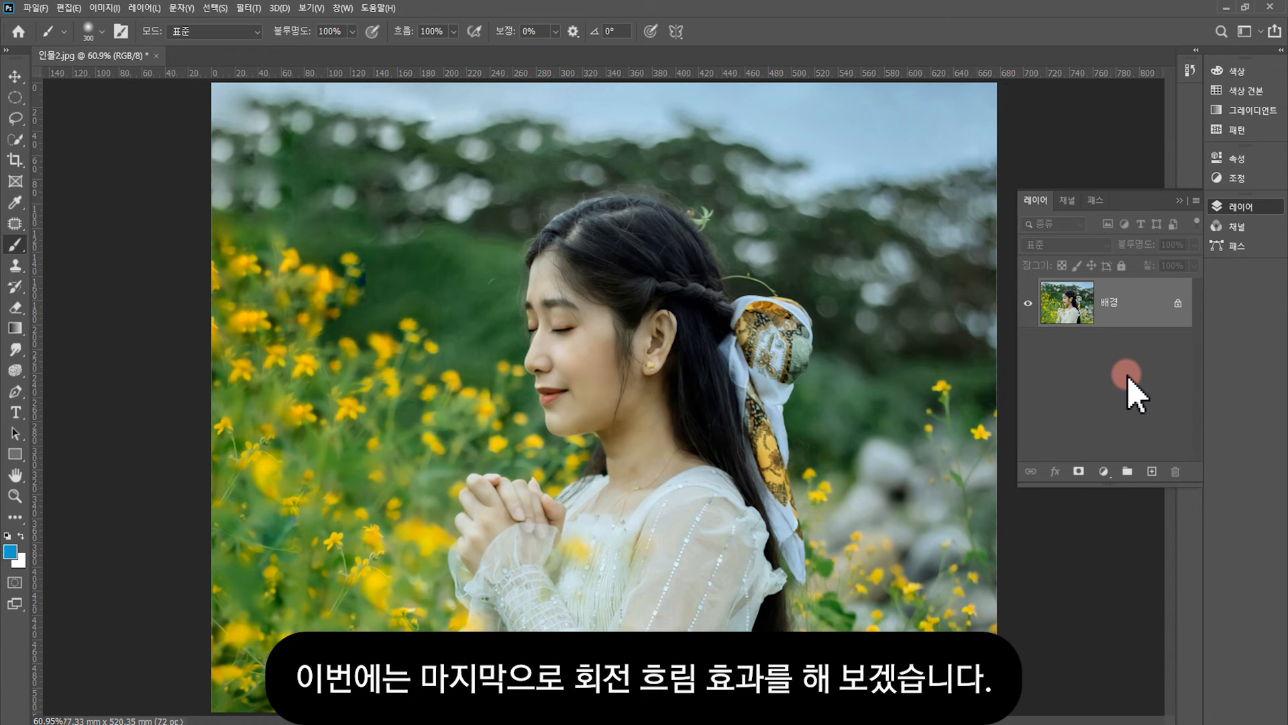
Duplicate the background layer of the unblurred photo and keep the copy selected
left_click(1135, 308)
key("ctrl+j")
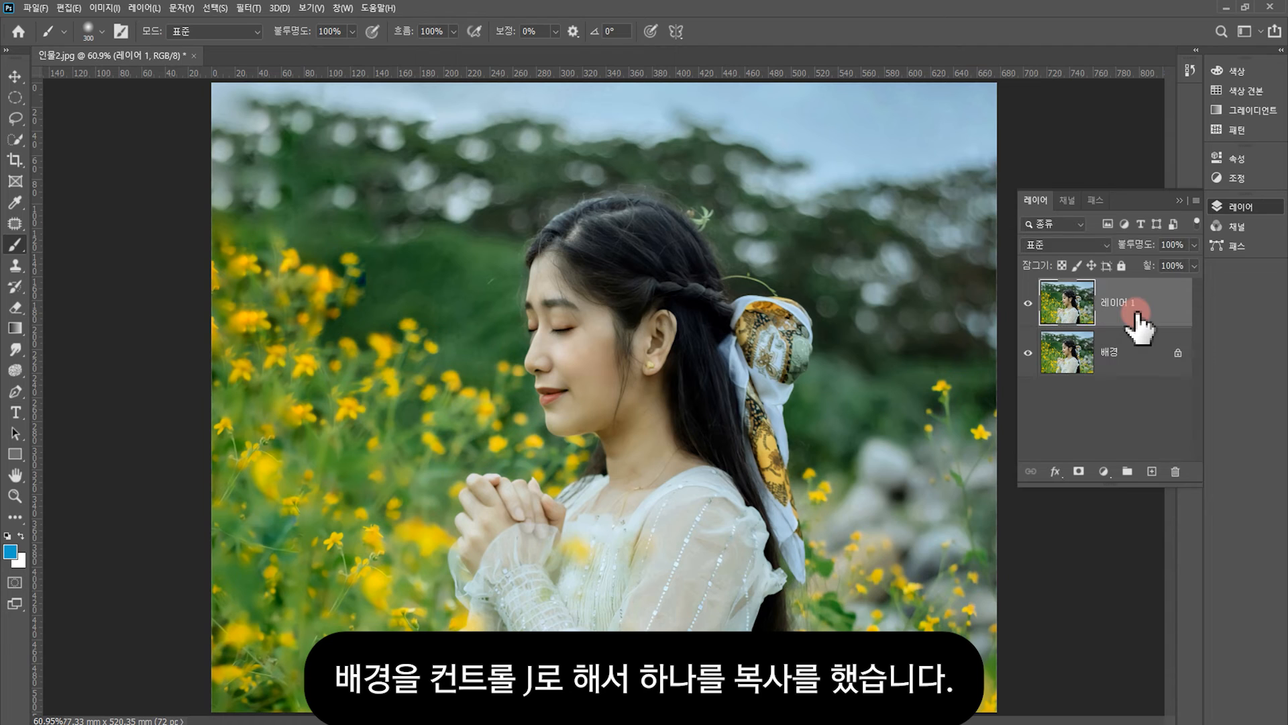
left_click(1060, 307)
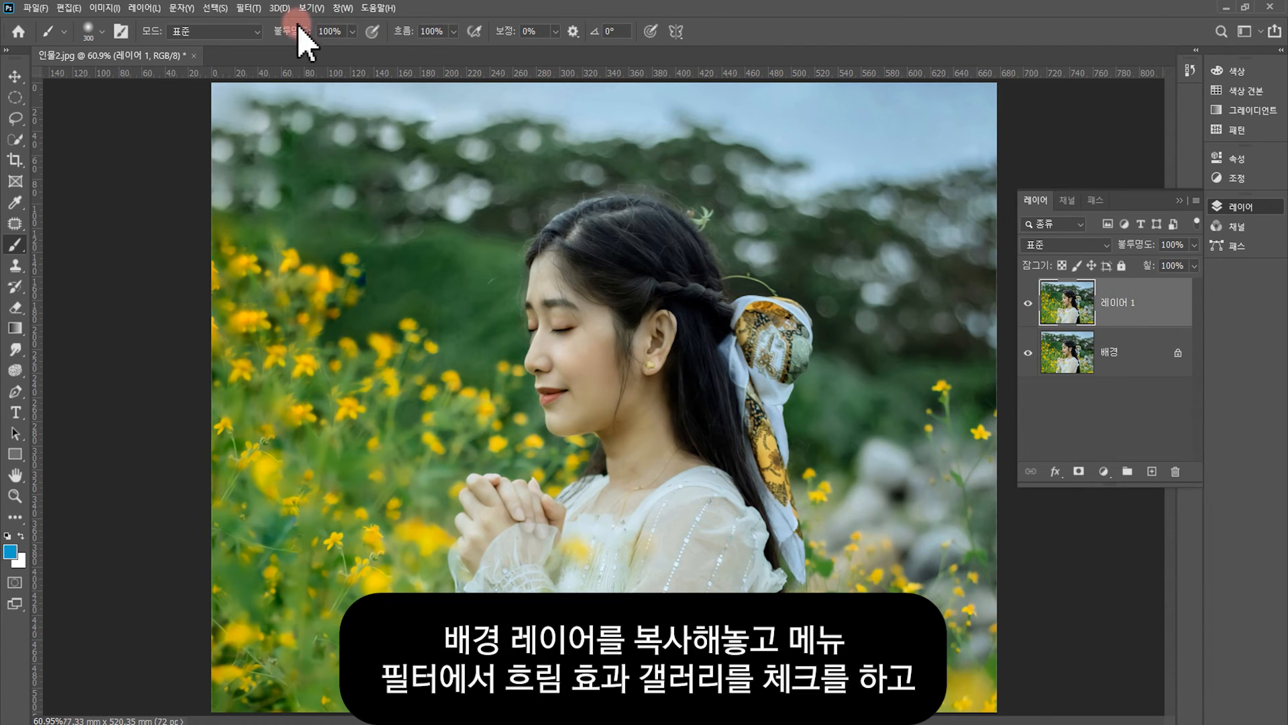
Apply a Spin Blur with a 15° blur angle to the duplicated layer, enlarging the blur ellipse beyond the photo's edges
left_click(248, 8)
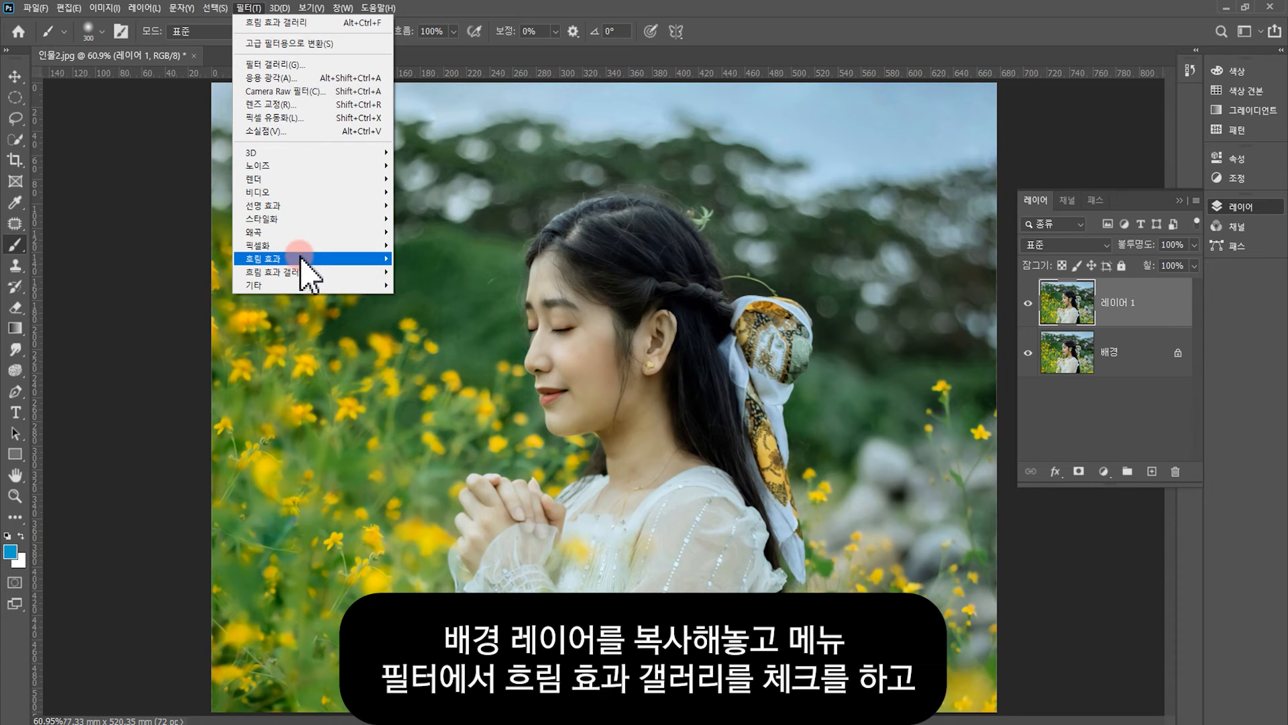
mouse_move(301, 276)
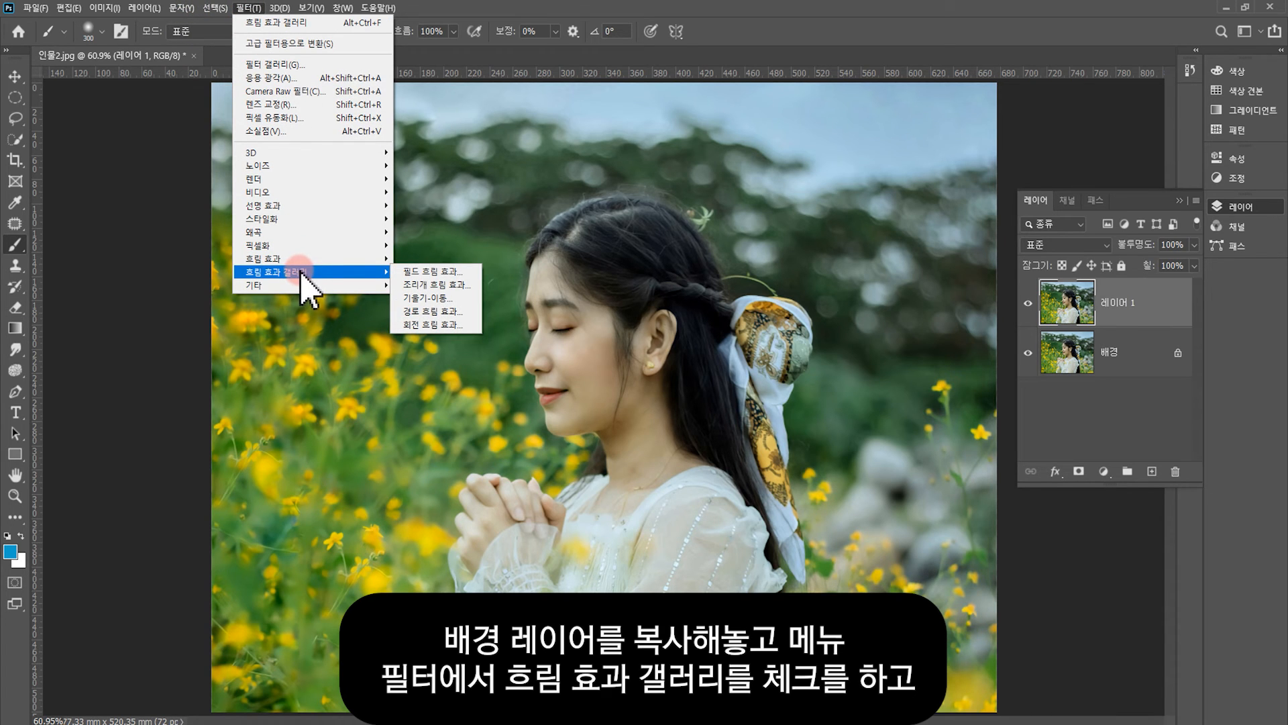
left_click(446, 328)
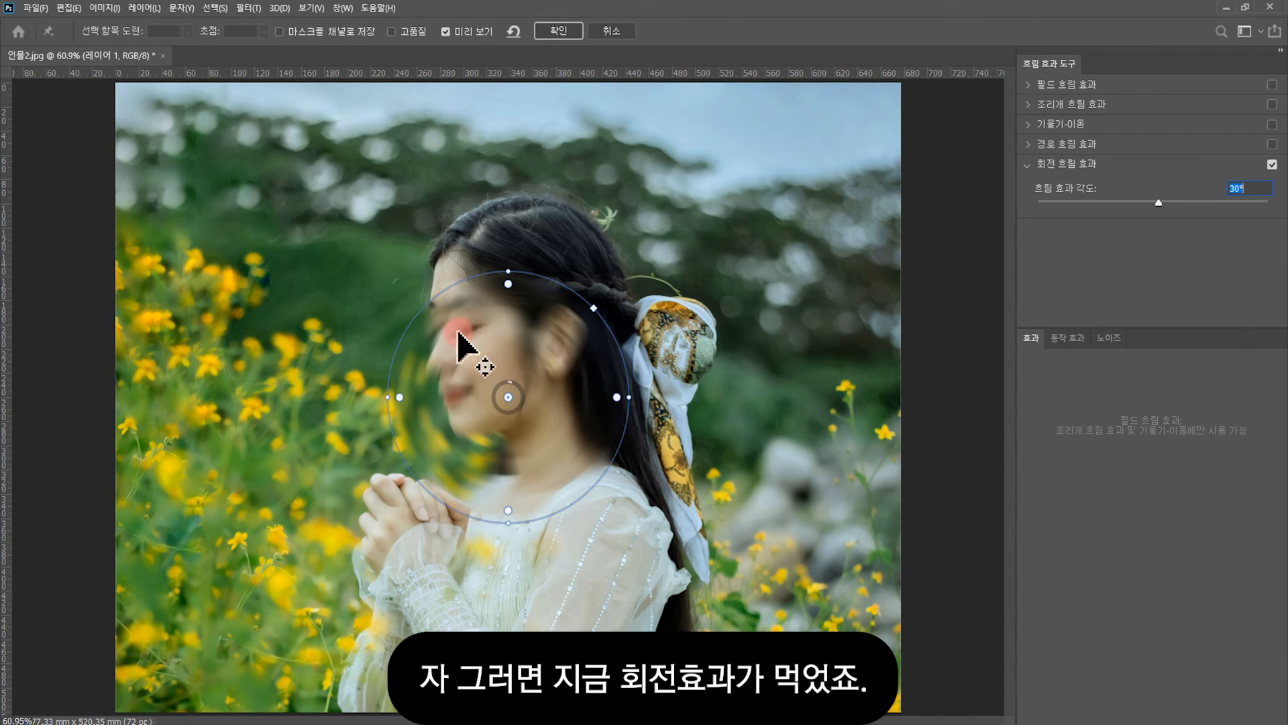
left_click_drag(588, 310, 1027, 270)
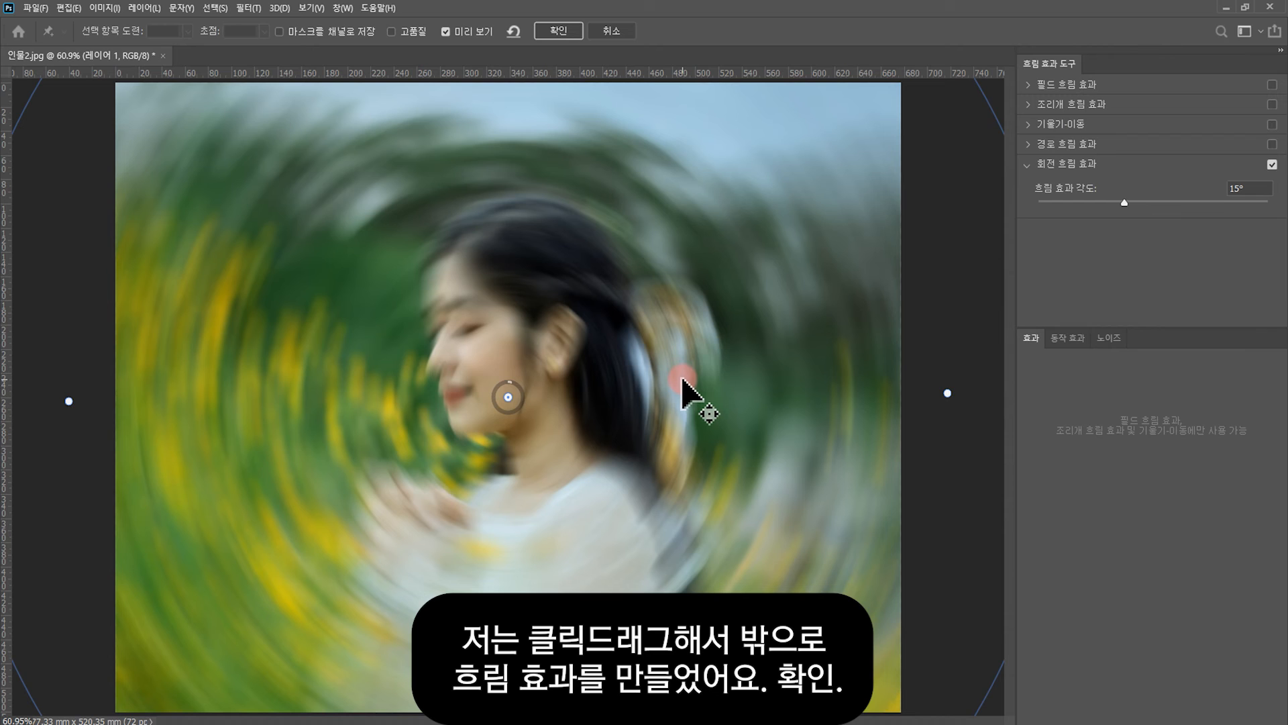
left_click(558, 31)
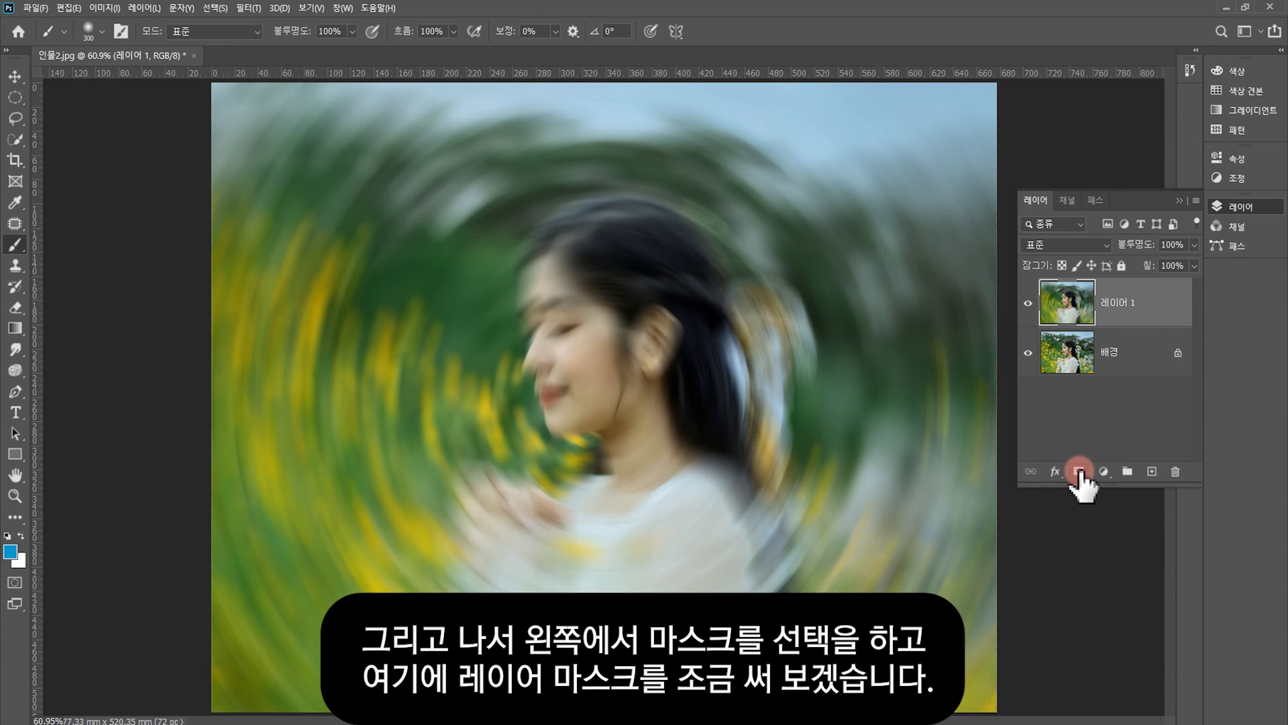
Add a layer mask to the spin-blurred layer and choose the Brush tool with the Soft Round preset, 300 px and 0% hardness
left_click(1079, 472)
left_click(1136, 308)
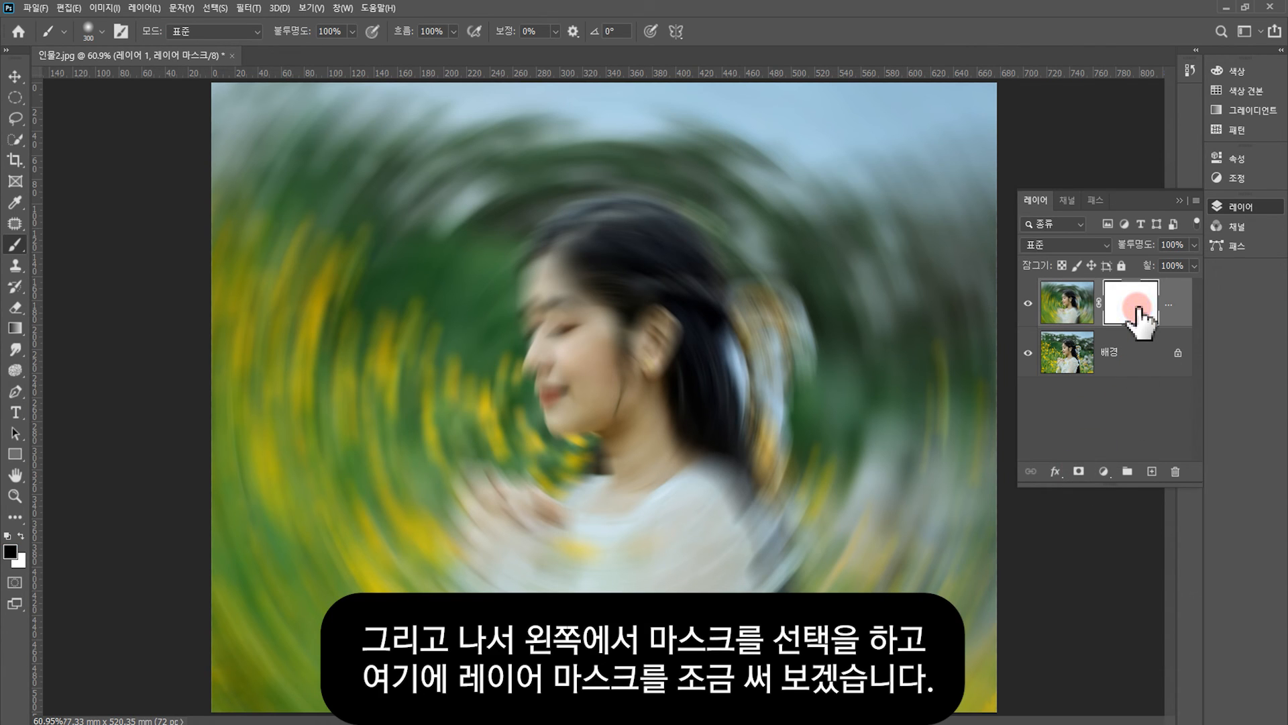
right_click(11, 246)
left_click(69, 247)
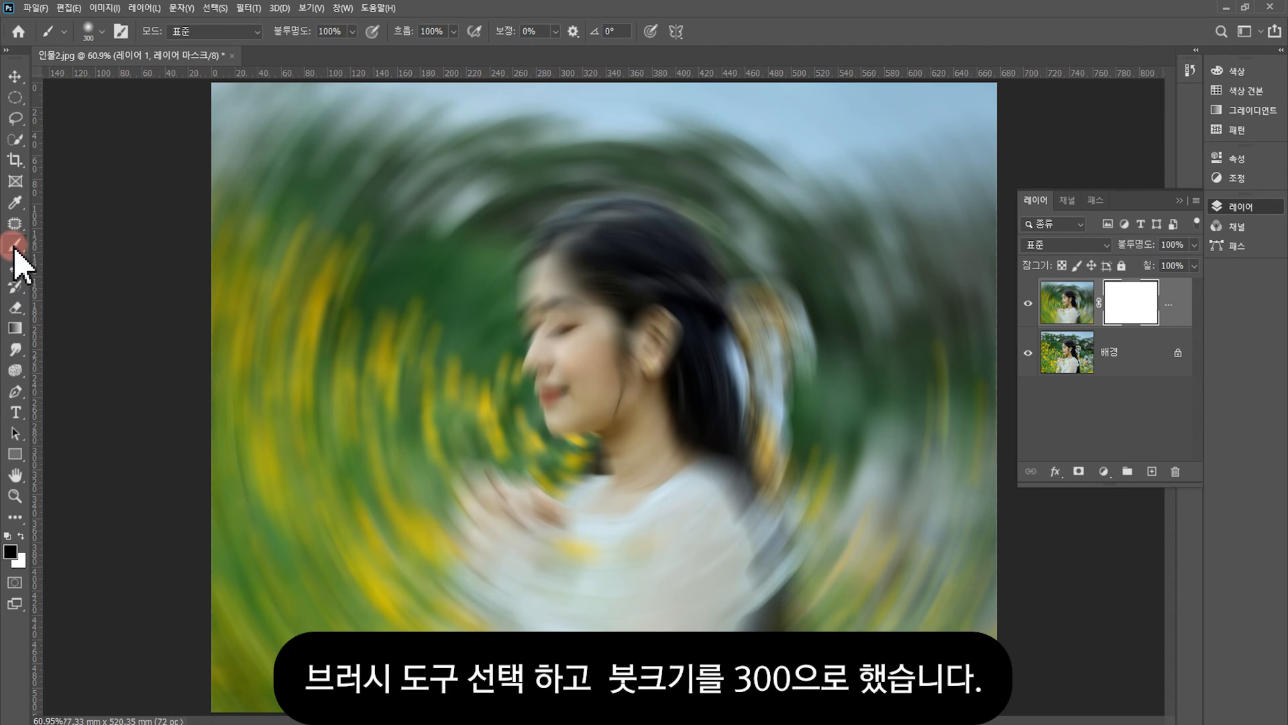
left_click(88, 31)
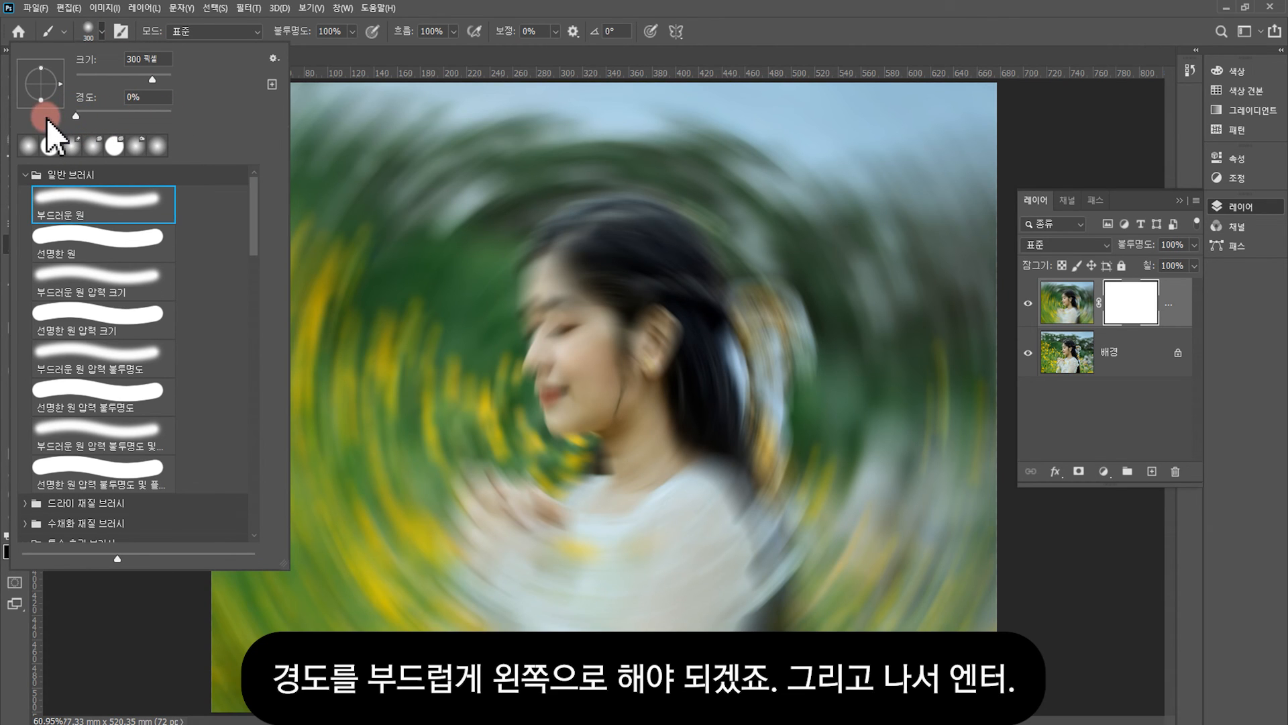
left_click_drag(45, 118, 45, 119)
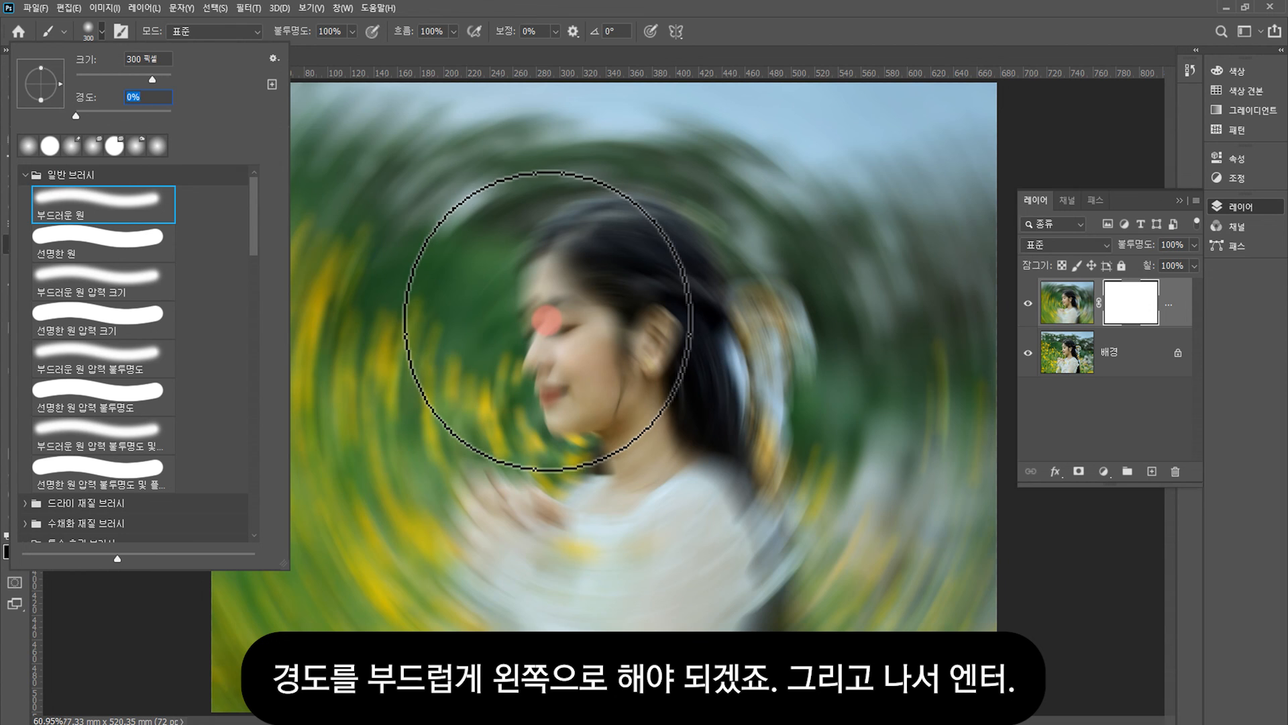
key("Return")
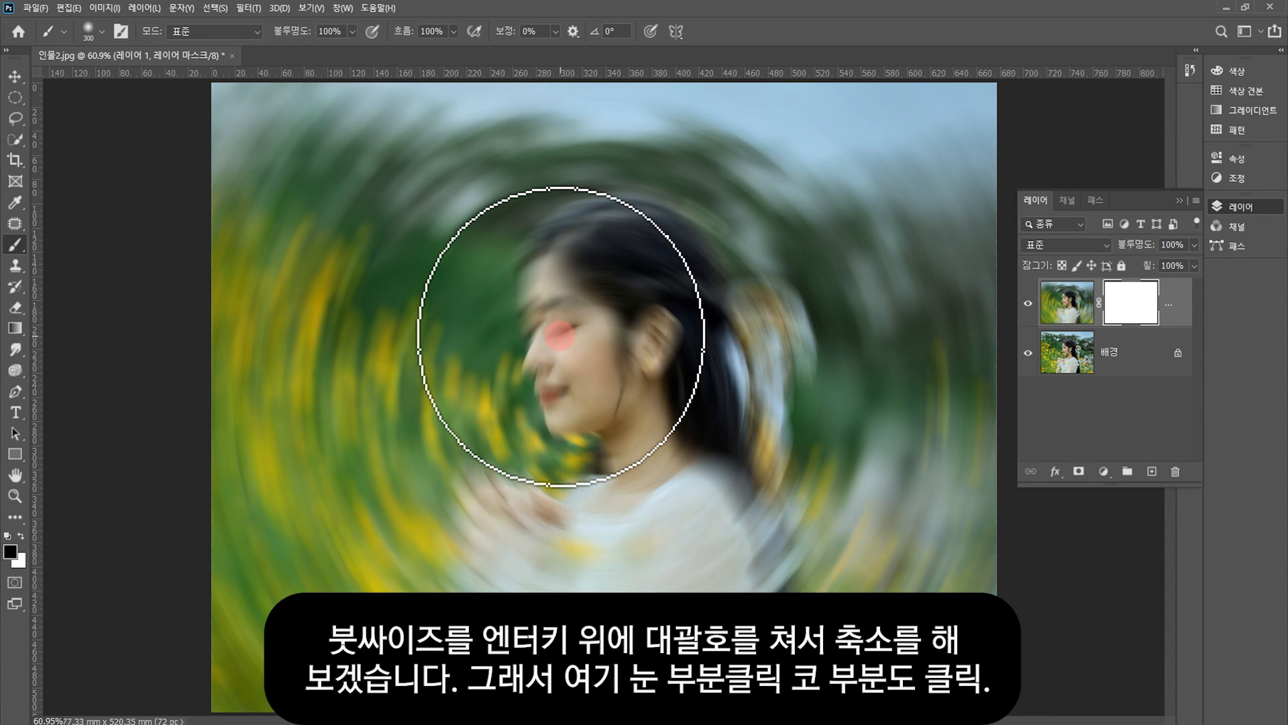
Reduce the brush to 200 px and paint black on the mask over the woman's eyes, nose and mouth
key("bracketleft")
key("bracketleft")
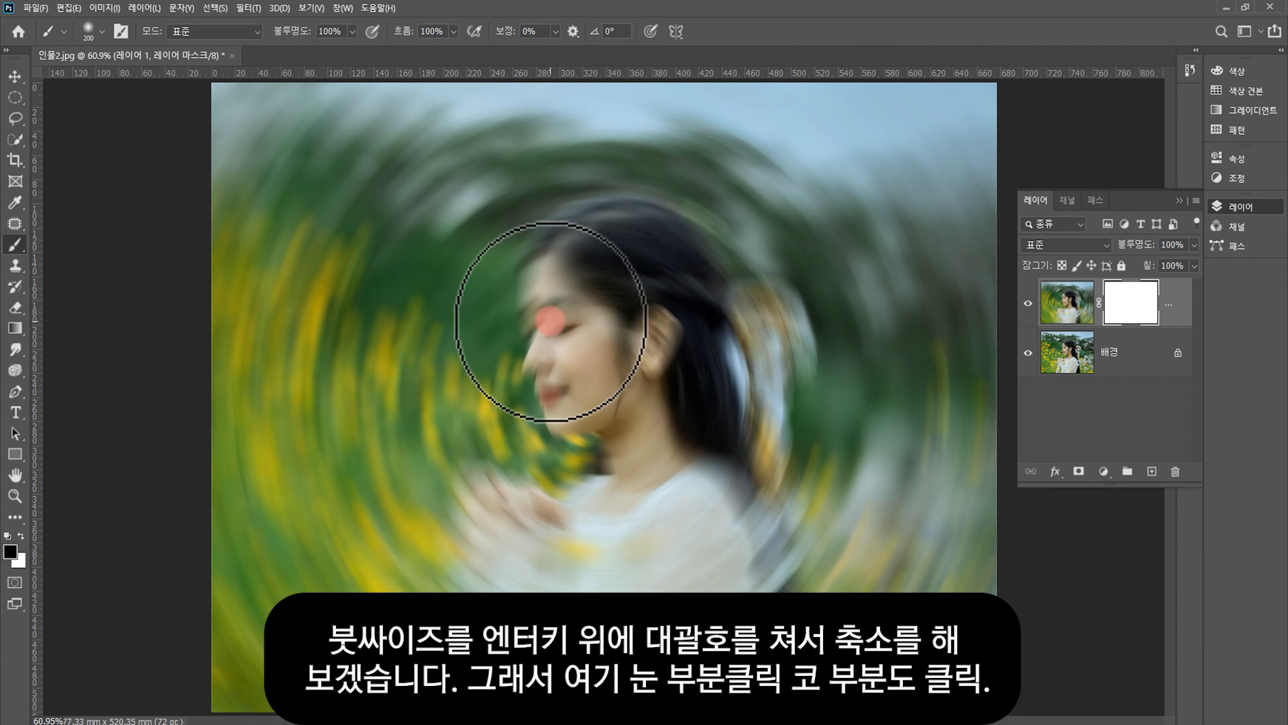
left_click(552, 324)
left_click(546, 364)
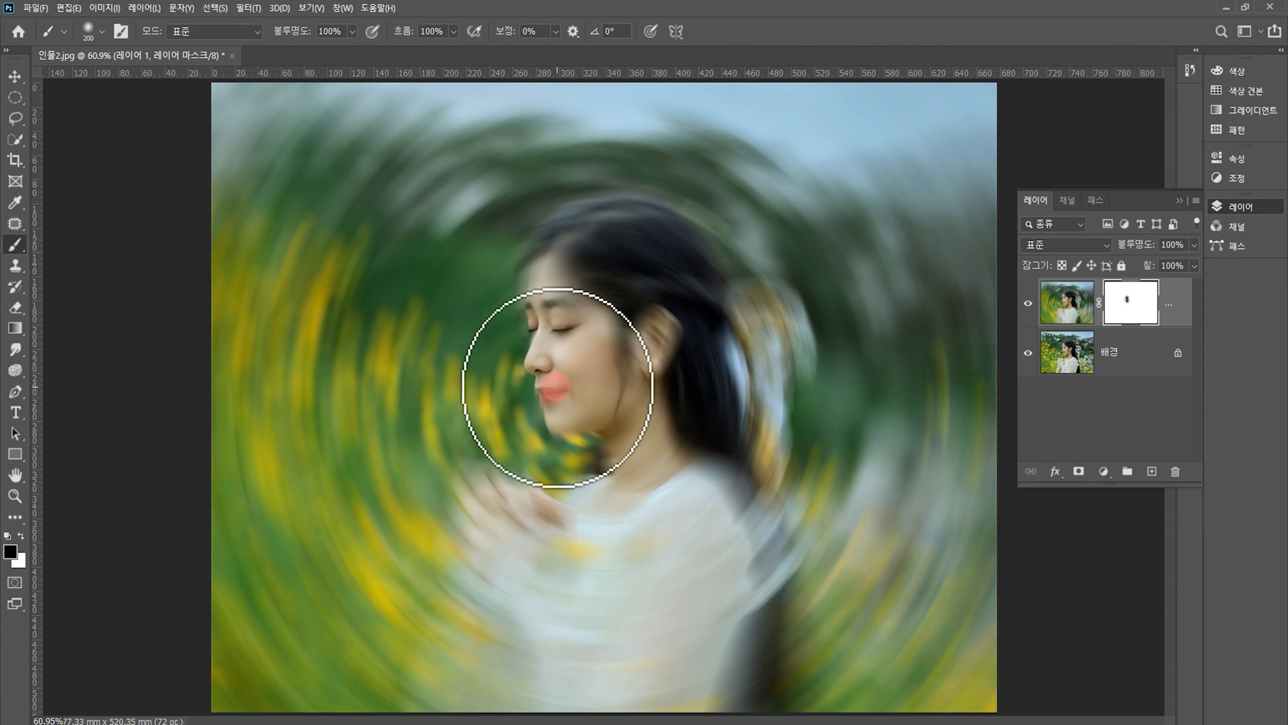
left_click(565, 391)
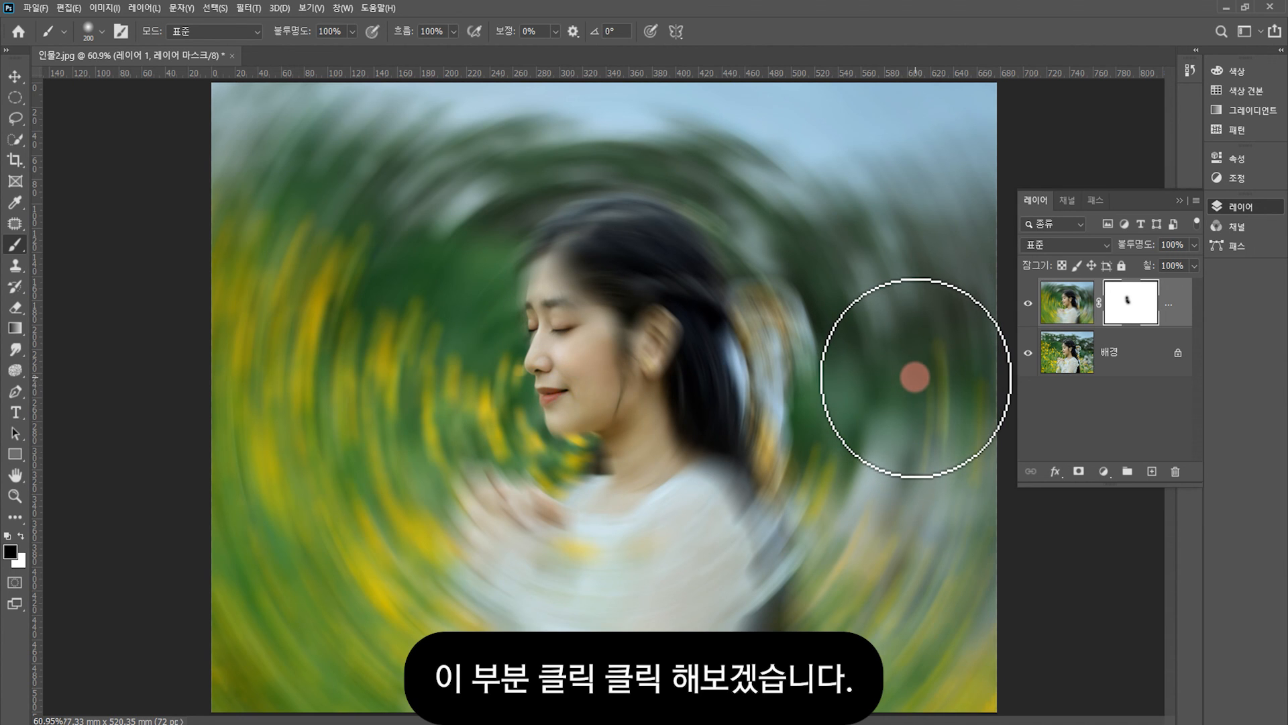
left_click(1128, 309)
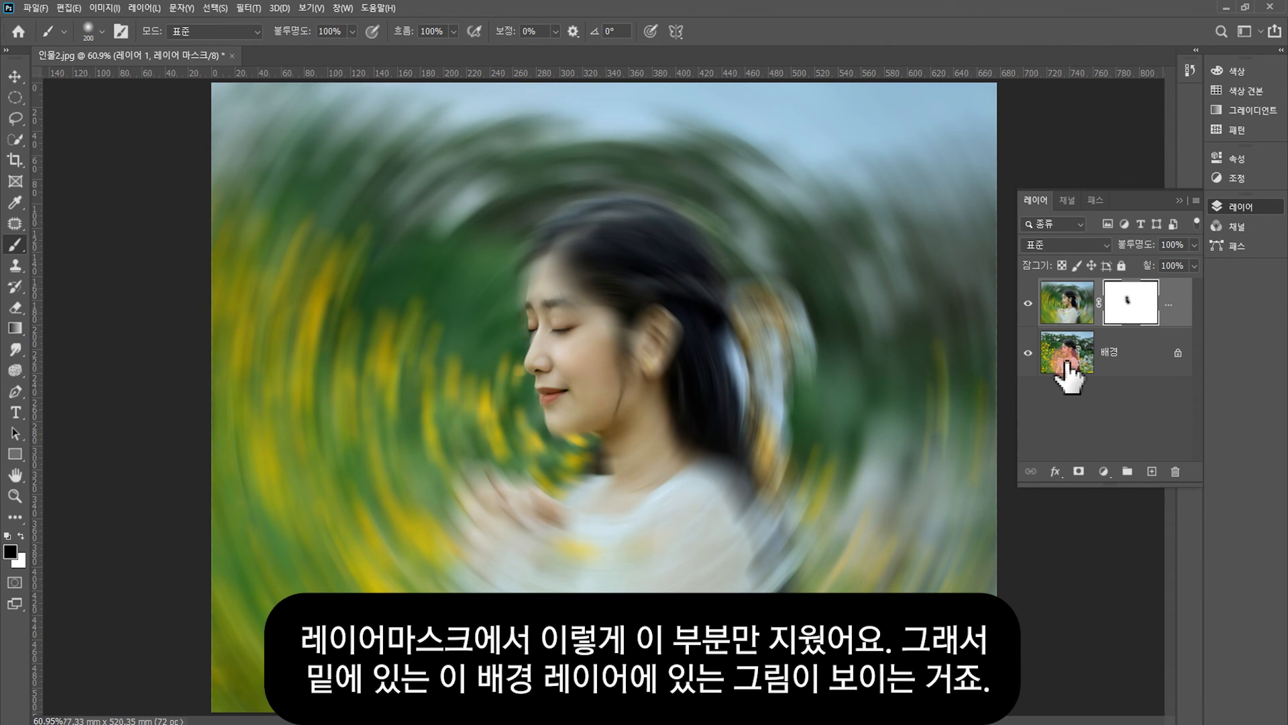
Toggle the background layer's visibility several times to check what shows through the masked area, leaving it visible
left_click(1028, 353)
left_click(1028, 353)
left_click(1028, 353)
left_click(1029, 353)
left_click(1028, 353)
left_click(1029, 353)
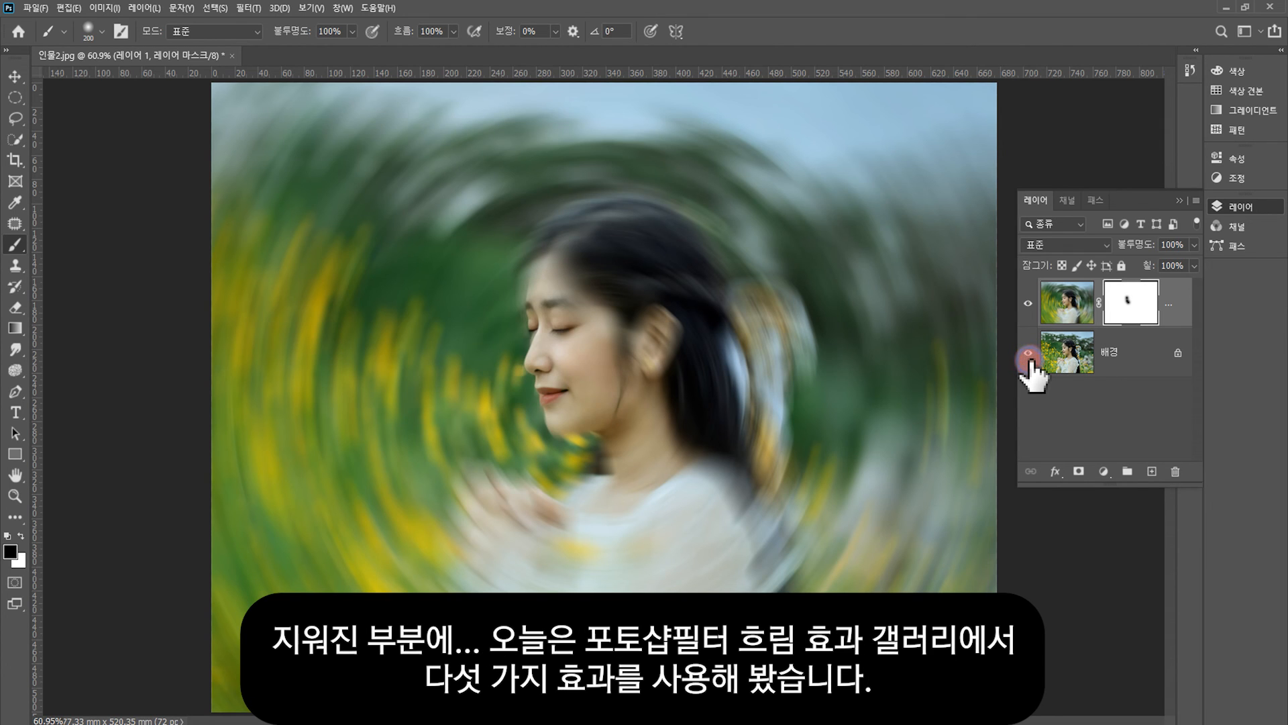
left_click(1030, 361)
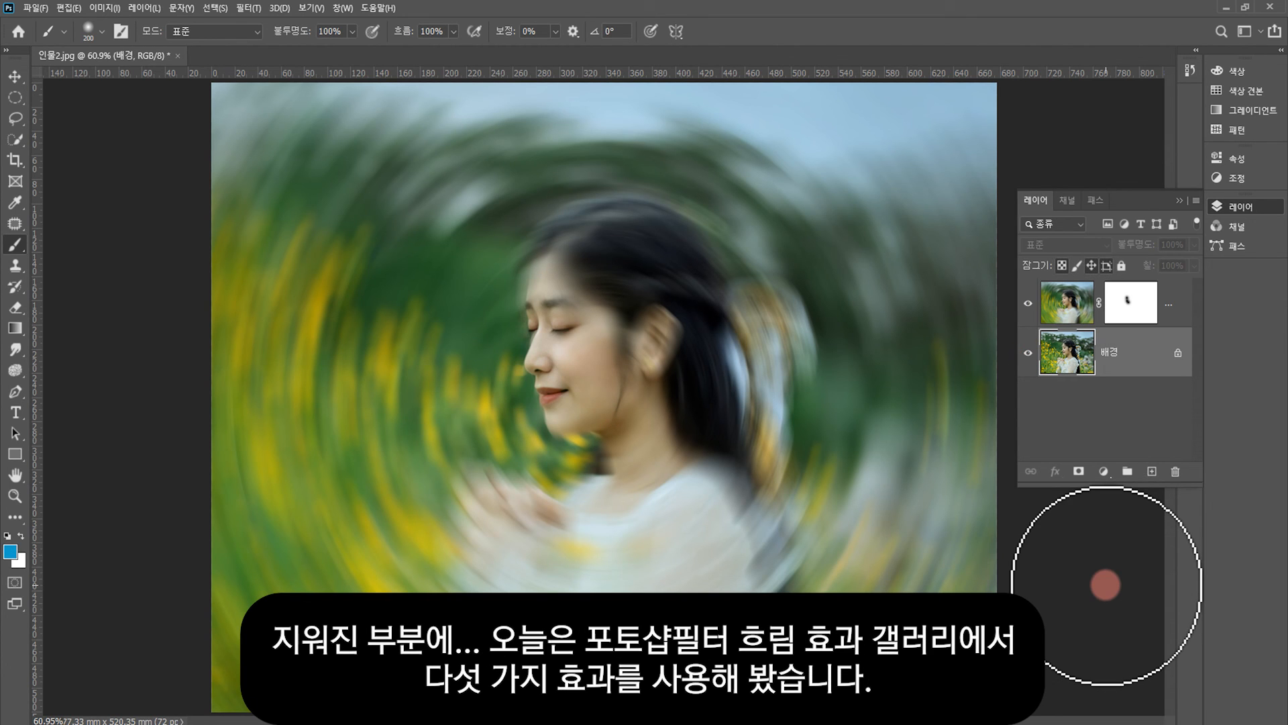